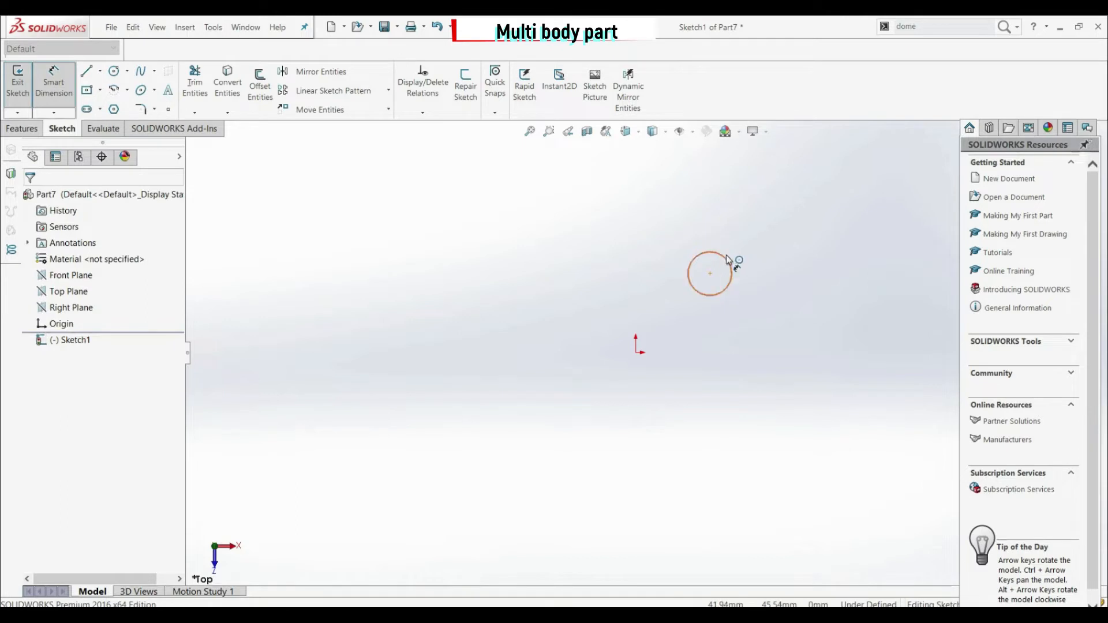
# Dimension the sketched circle's diameter and set it to 20 mm
pyautogui.click(726, 258)
pyautogui.click(757, 230)
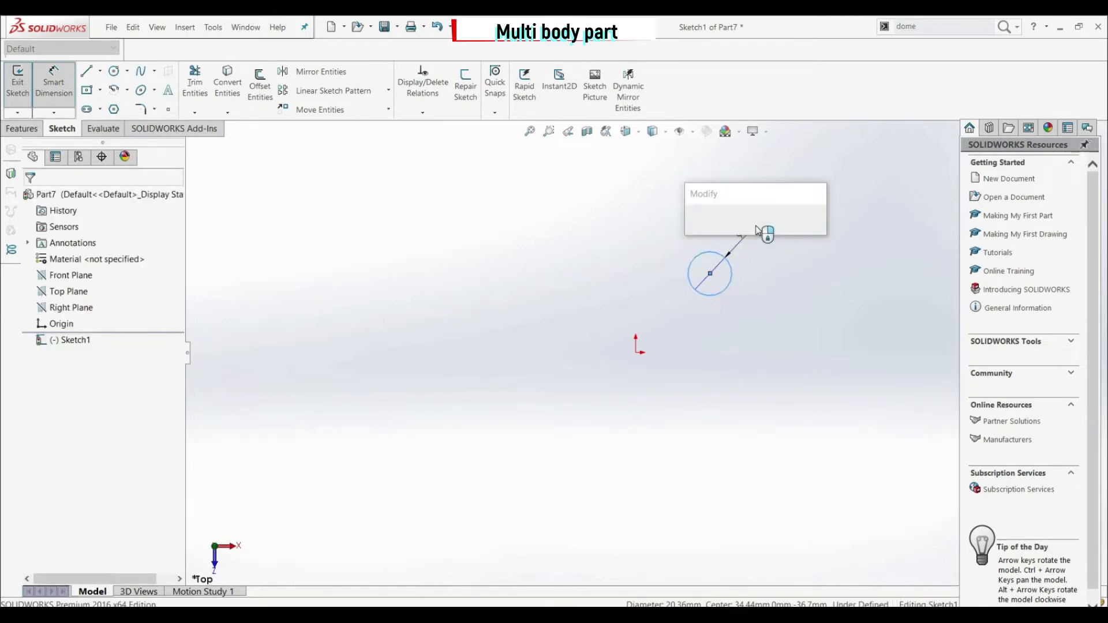
pyautogui.write('20')
pyautogui.press('Return')
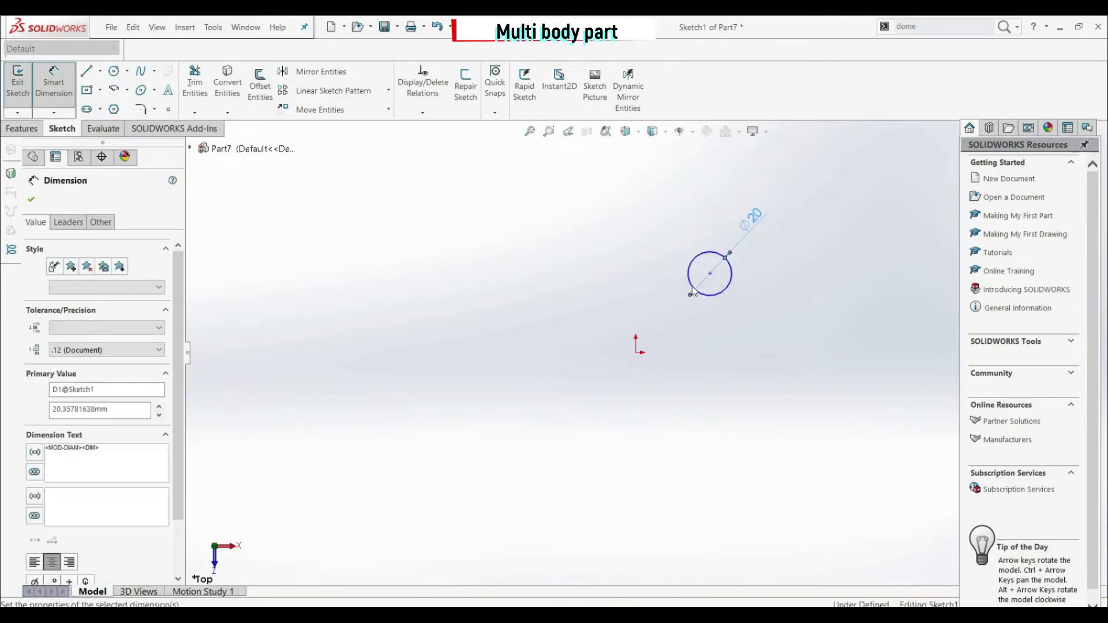
# Dimension the circle's center from the origin at 40 mm vertically and 40 mm horizontally
pyautogui.click(709, 273)
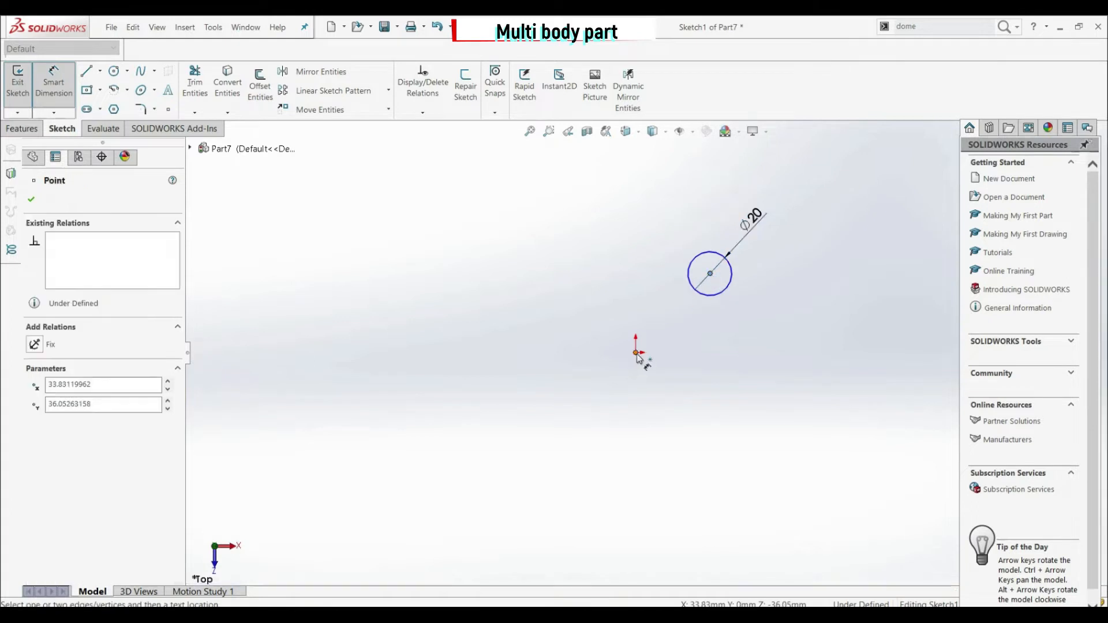
pyautogui.click(635, 352)
pyautogui.click(543, 314)
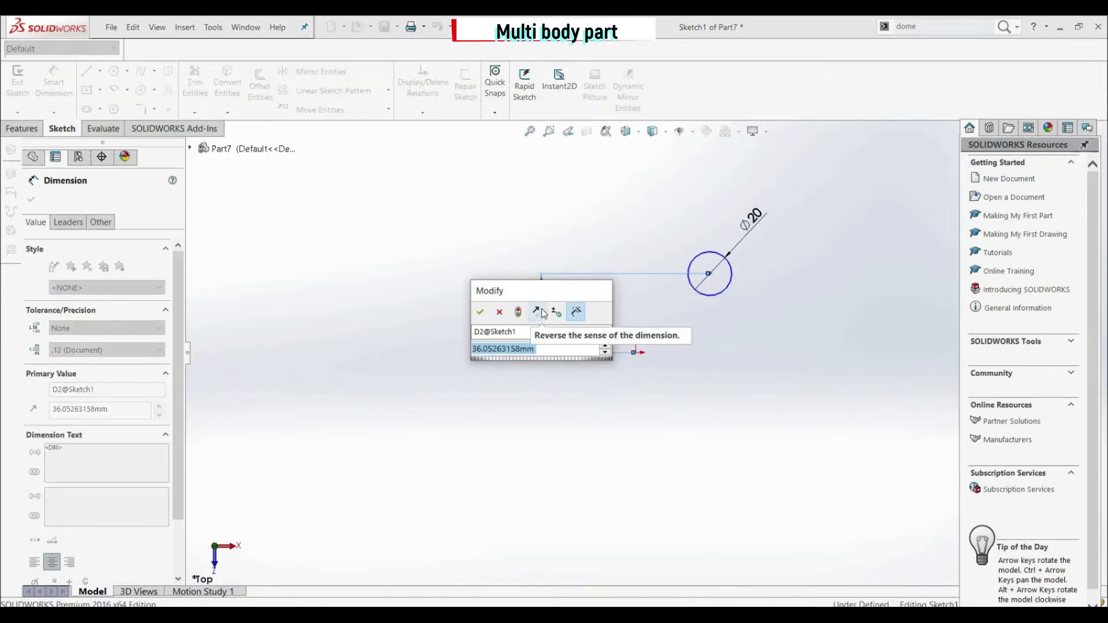
pyautogui.write('40')
pyautogui.press('Return')
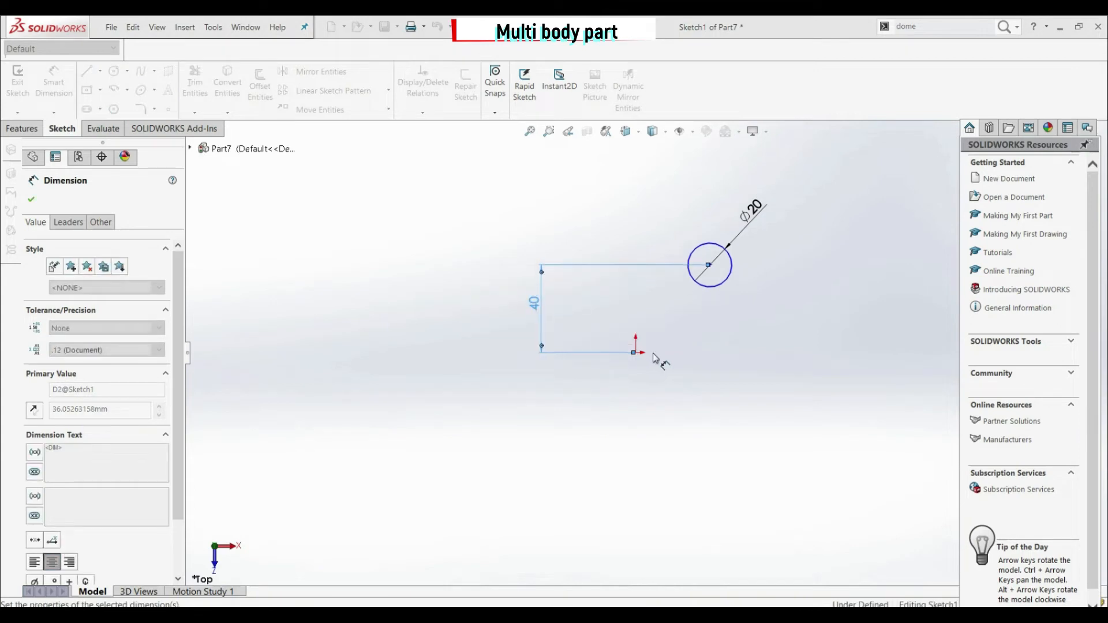
pyautogui.click(636, 352)
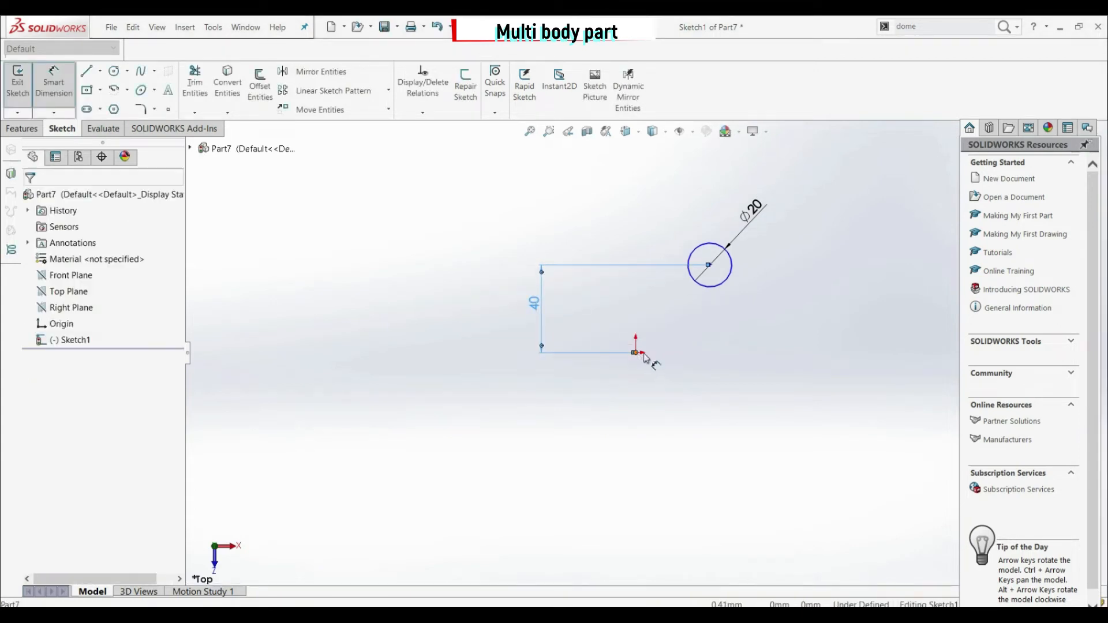
pyautogui.click(709, 265)
pyautogui.click(686, 390)
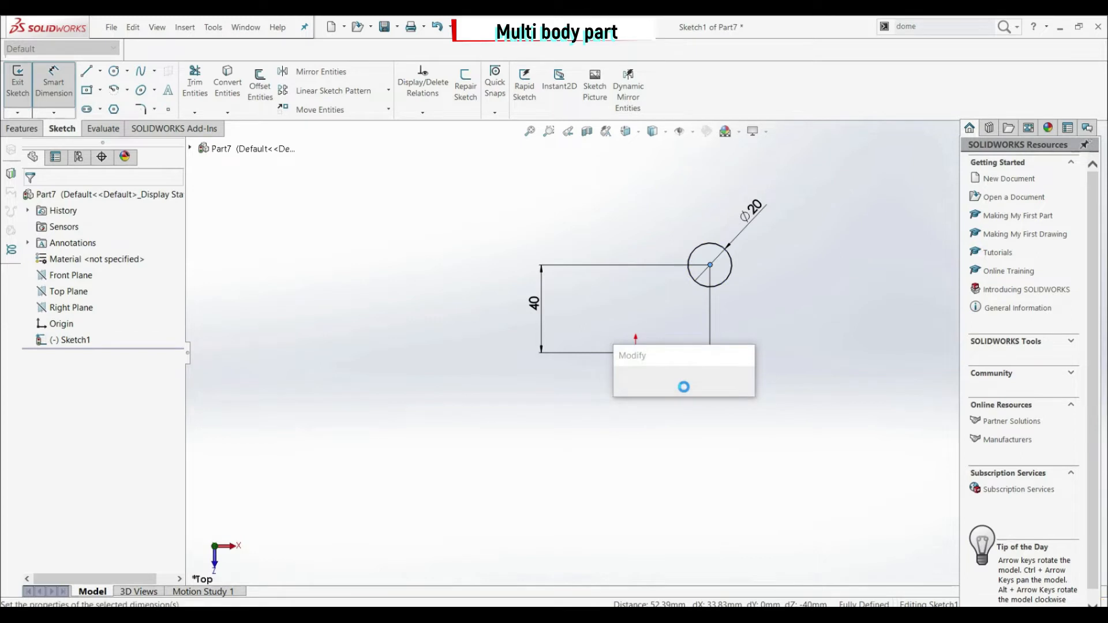
pyautogui.write('40')
pyautogui.press('Return')
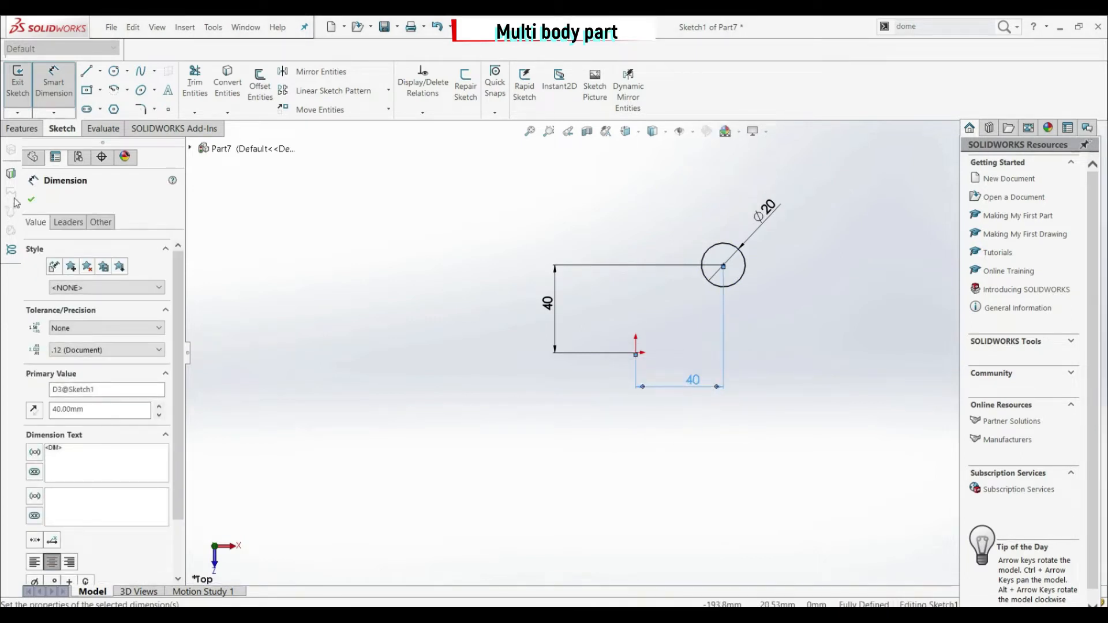
pyautogui.click(31, 199)
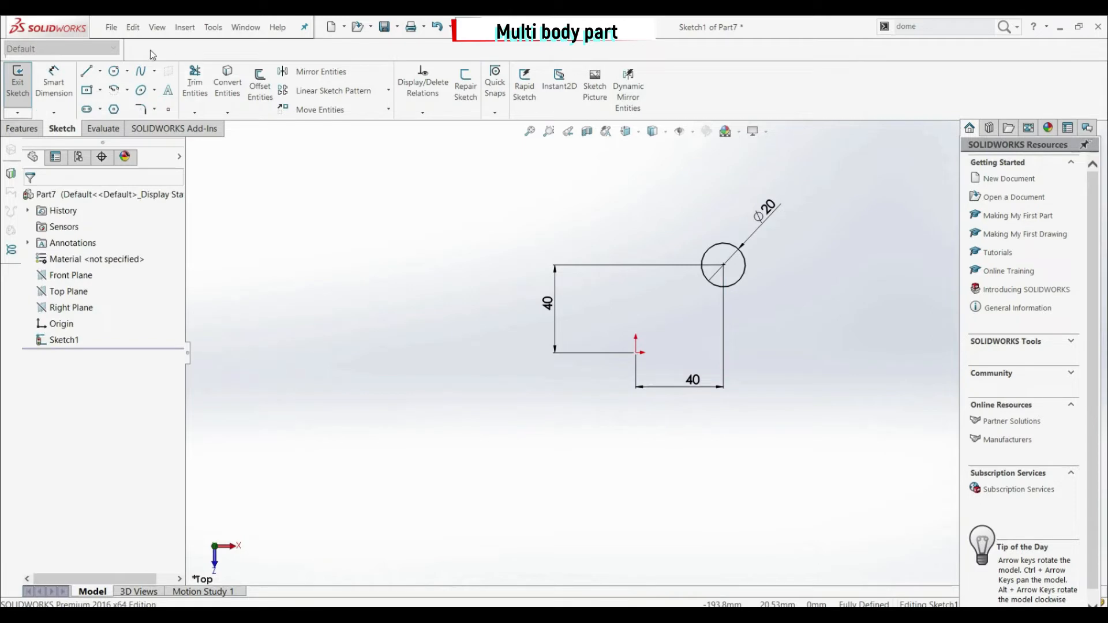
# Draw a vertical centerline about 57 mm long ending at the origin and a horizontal one about 93 mm long starting there
pyautogui.click(100, 71)
pyautogui.click(106, 104)
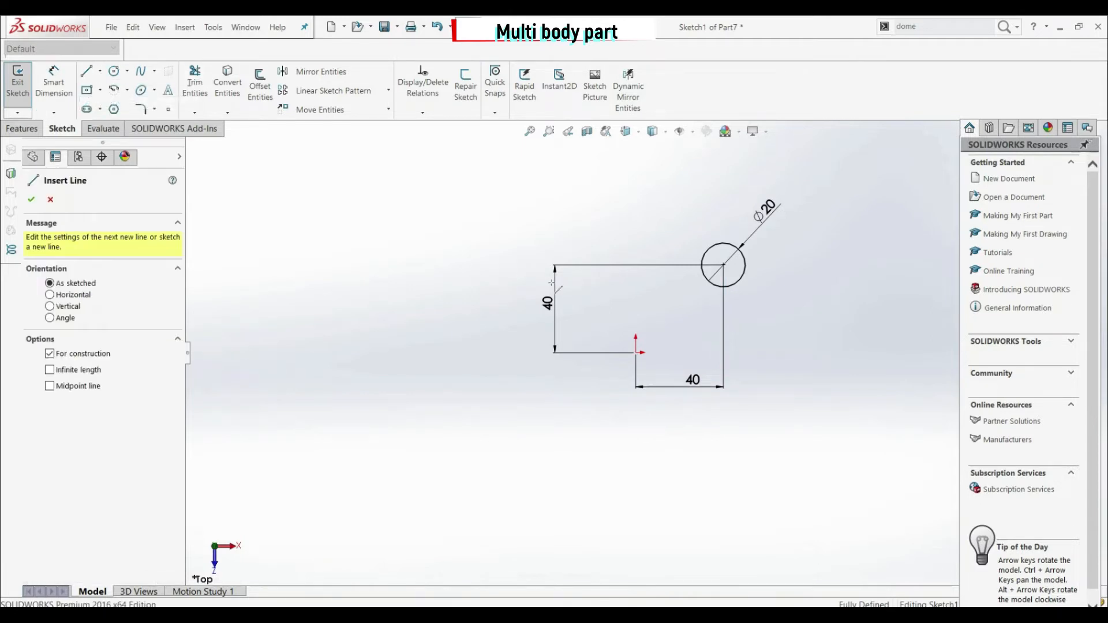
pyautogui.click(635, 228)
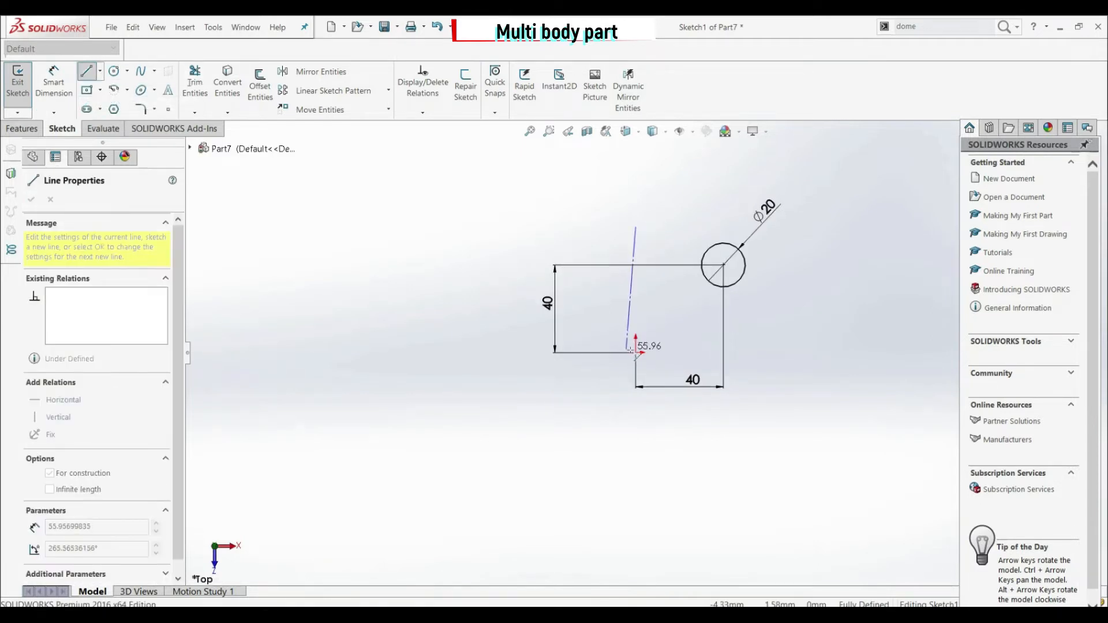
pyautogui.click(635, 352)
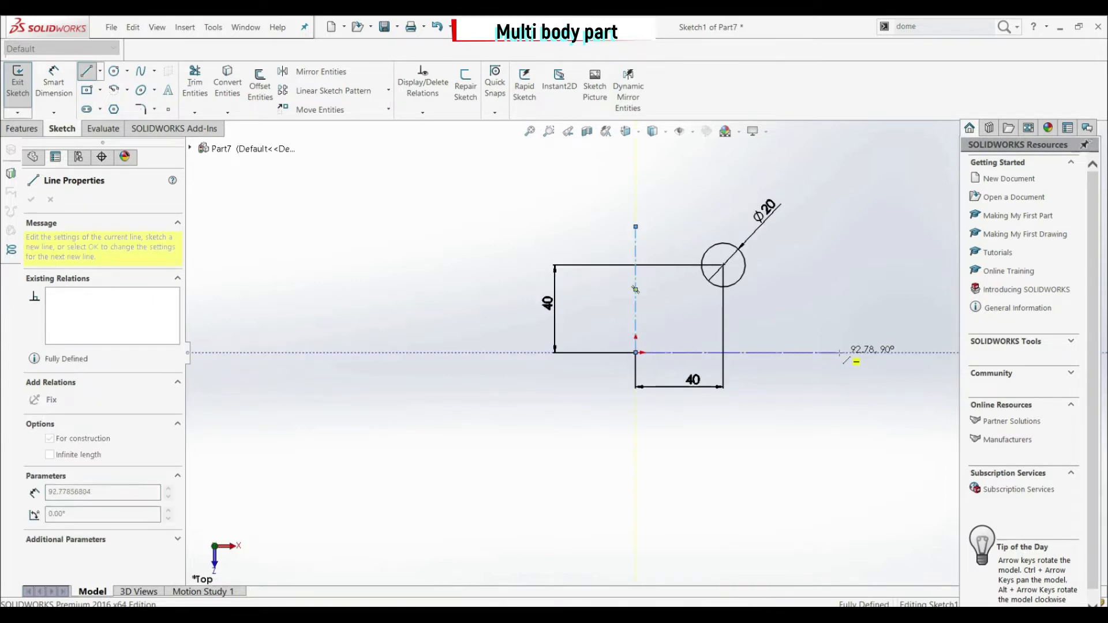
pyautogui.click(839, 352)
pyautogui.press('Escape')
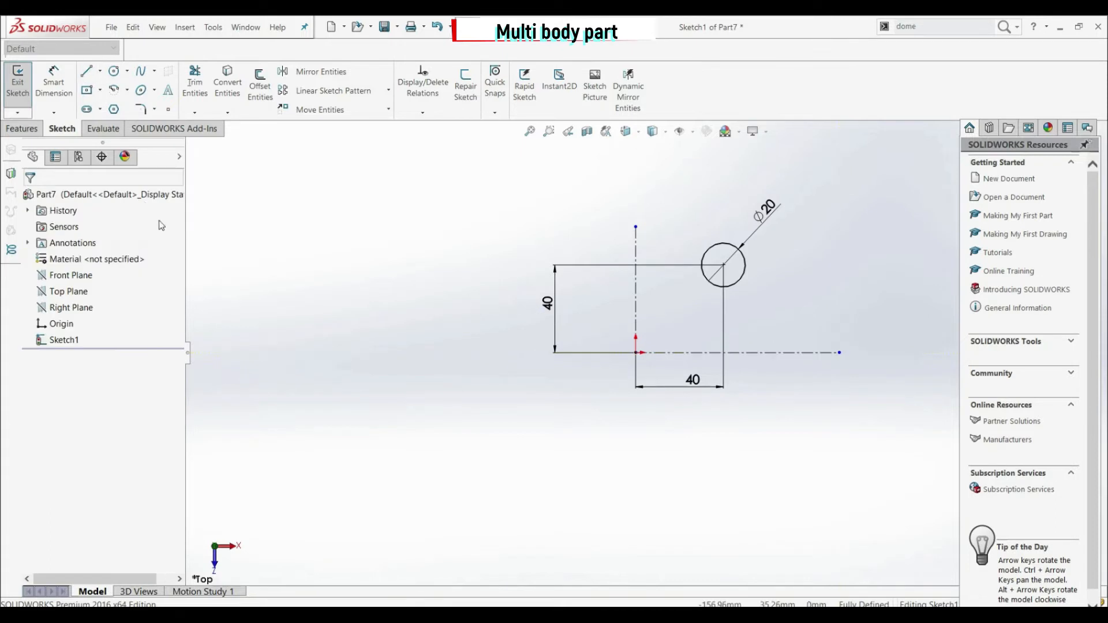
# Mirror the 20 mm circle about the horizontal centerline, keeping the original
pyautogui.click(321, 71)
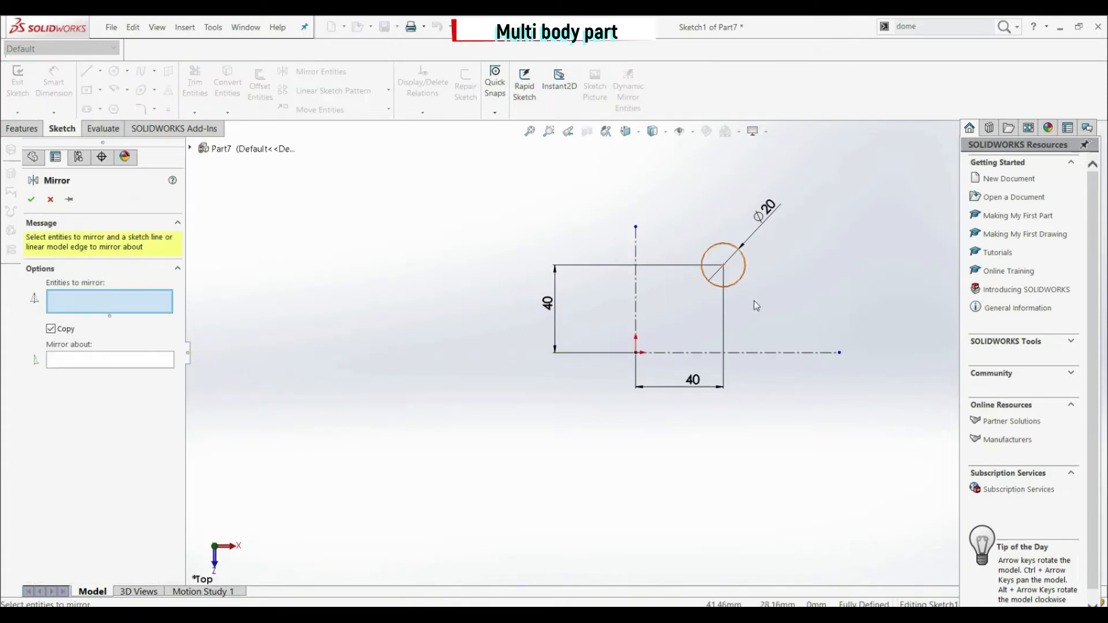
pyautogui.click(742, 281)
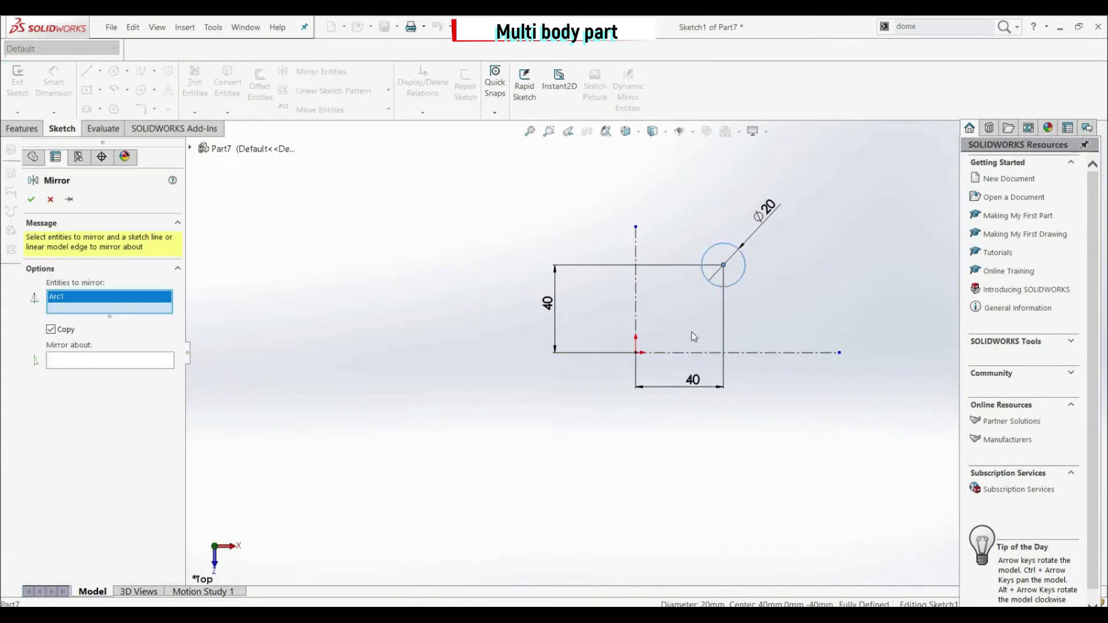
pyautogui.click(75, 361)
pyautogui.click(788, 354)
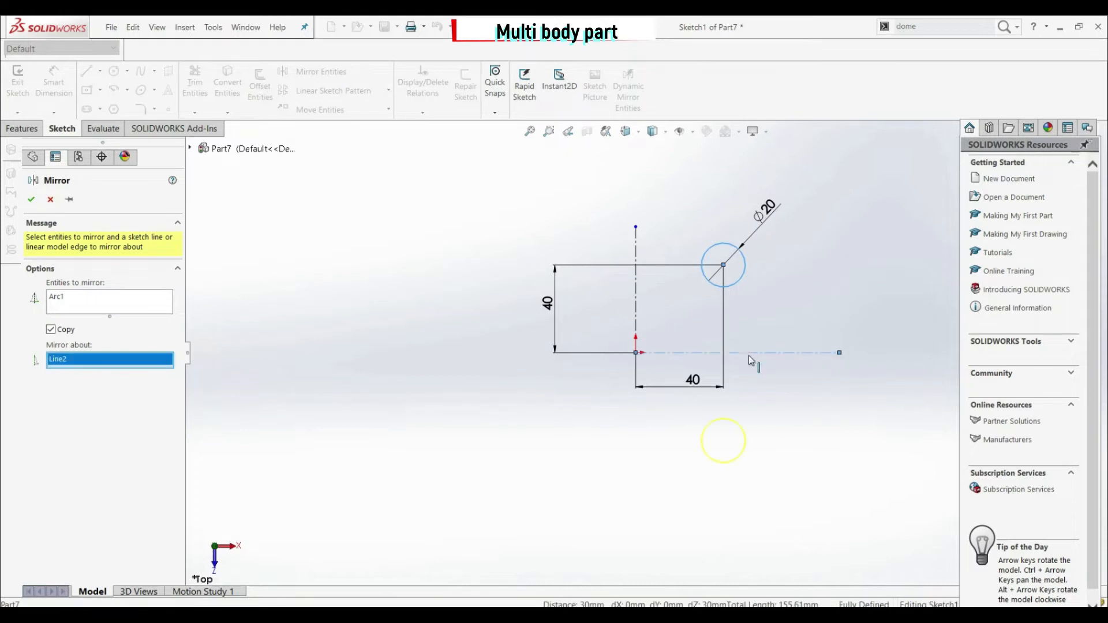
pyautogui.click(31, 199)
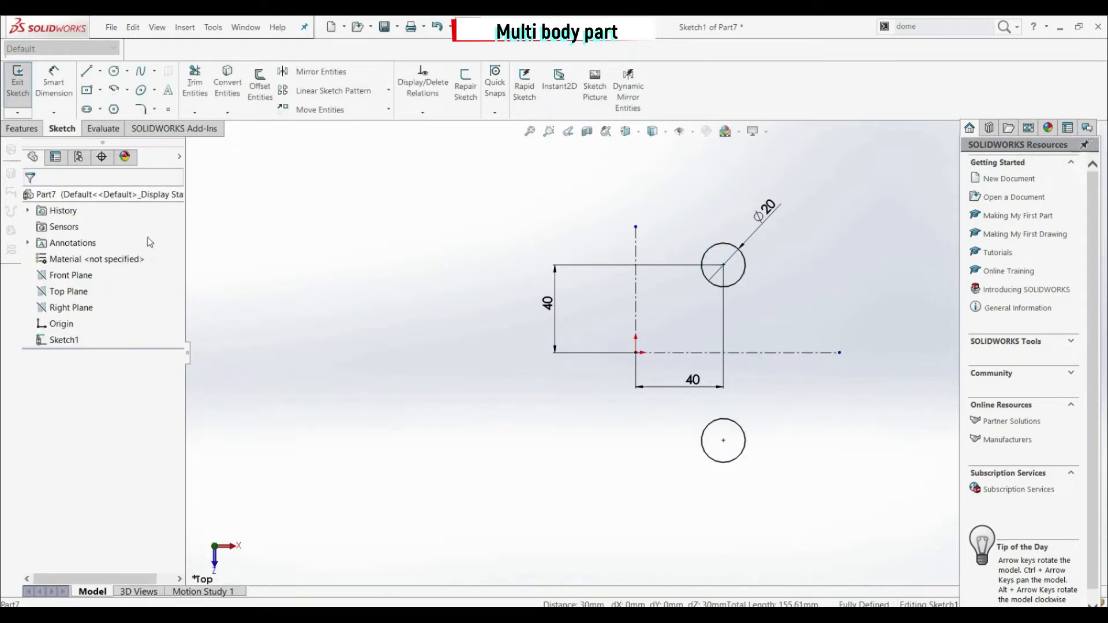
# Mirror both circles about the vertical centerline to complete the four-circle pattern
pyautogui.click(320, 72)
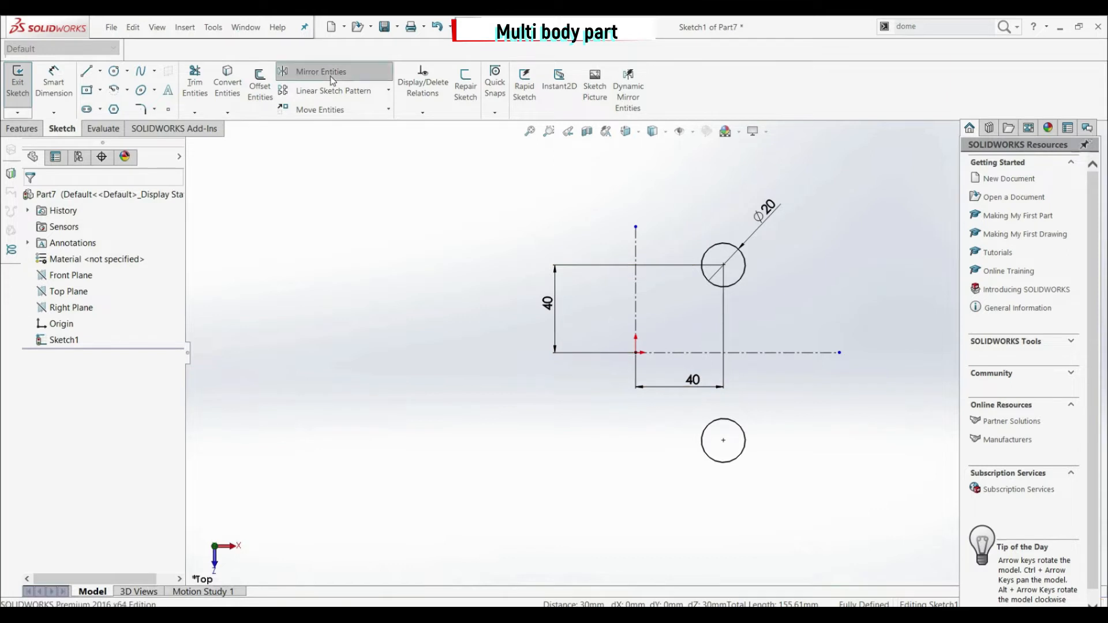
pyautogui.click(739, 279)
pyautogui.click(740, 431)
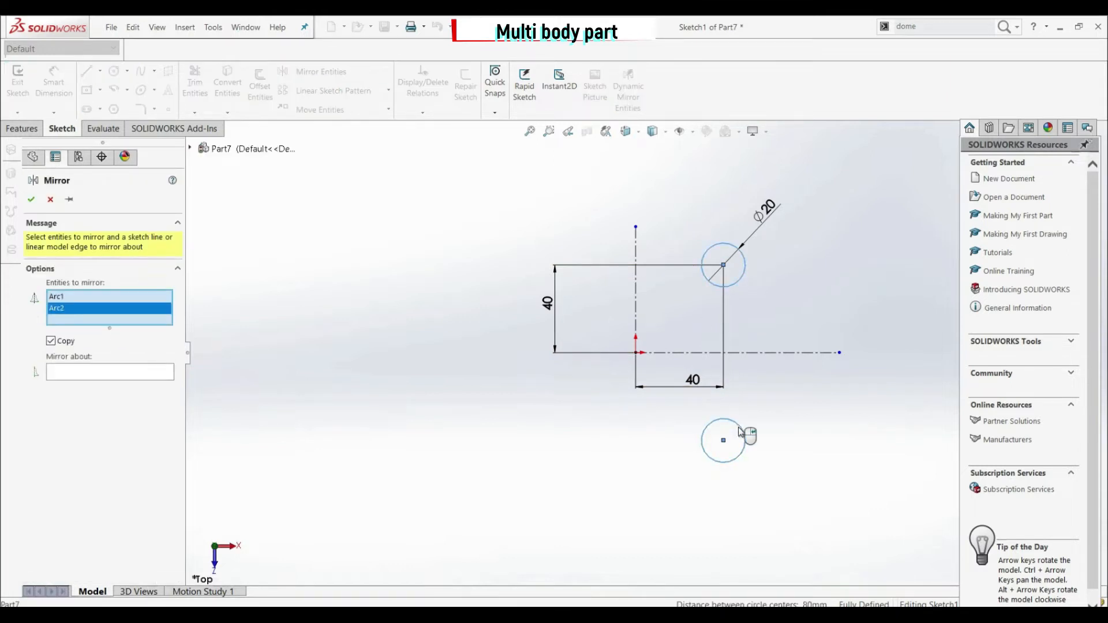
pyautogui.click(109, 372)
pyautogui.click(636, 289)
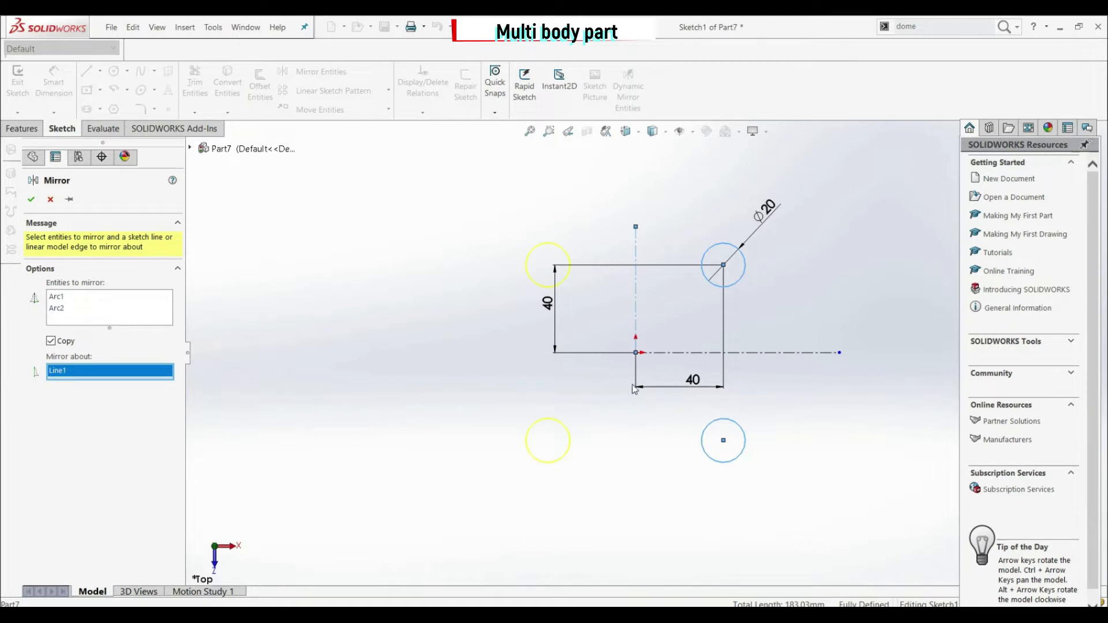
pyautogui.click(31, 199)
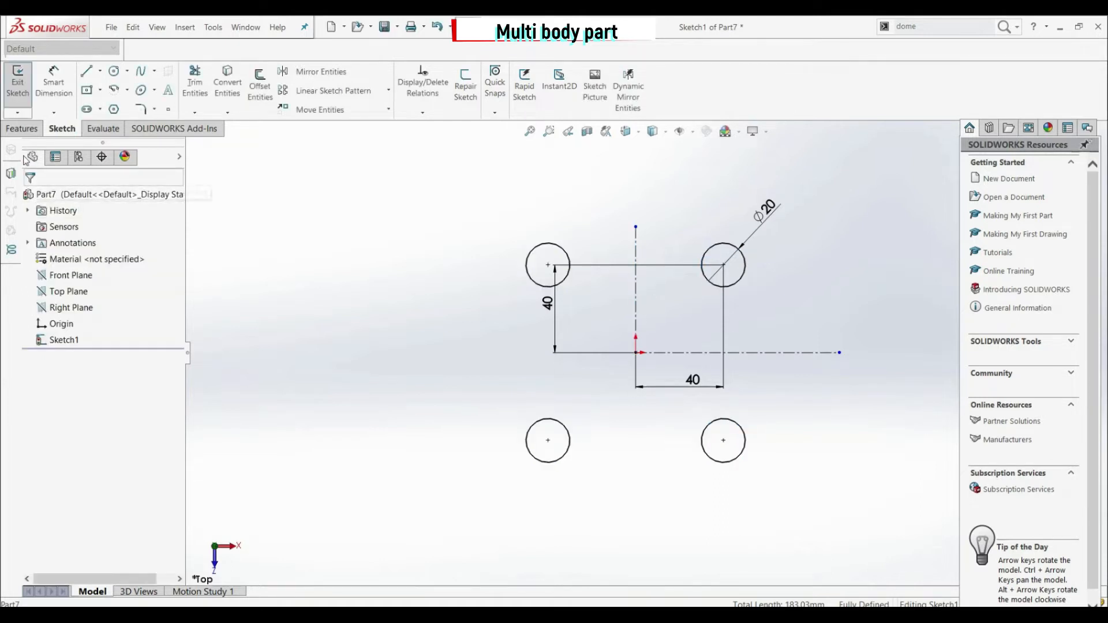
# Extrude the four circles as a blind boss with a depth of 100 mm
pyautogui.click(21, 129)
pyautogui.click(23, 98)
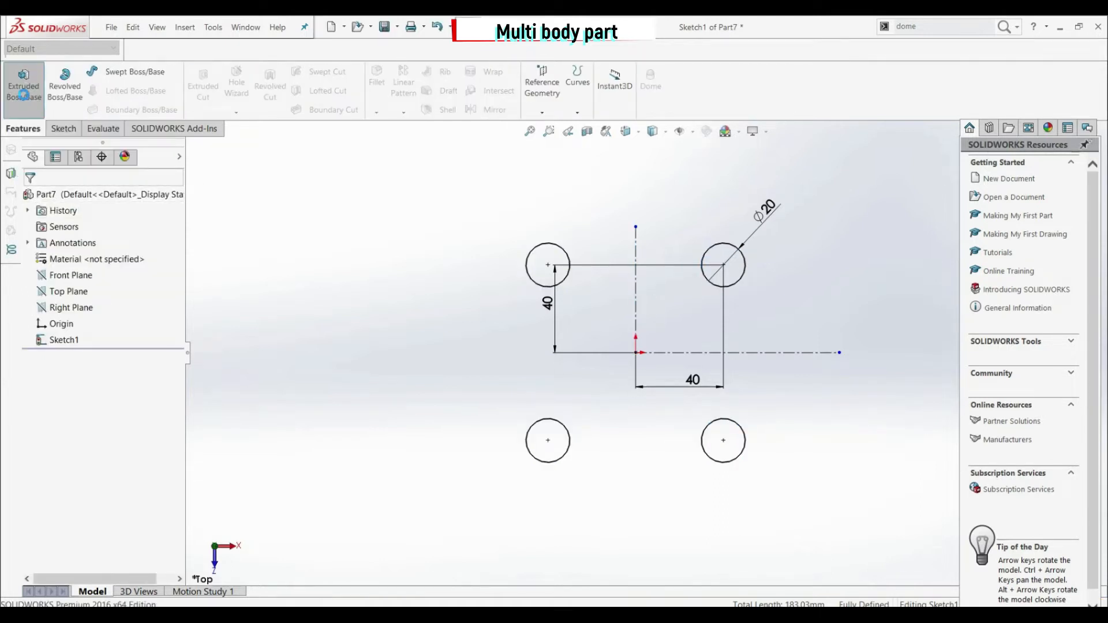
pyautogui.scroll(3, 562, 283)
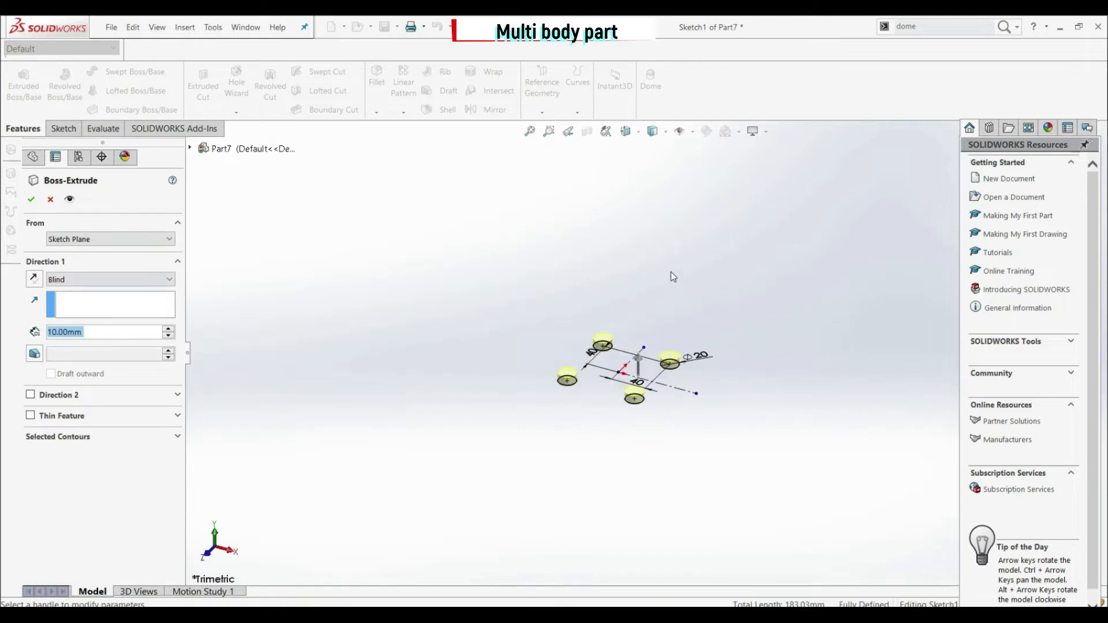
pyautogui.write('100')
pyautogui.press('Return')
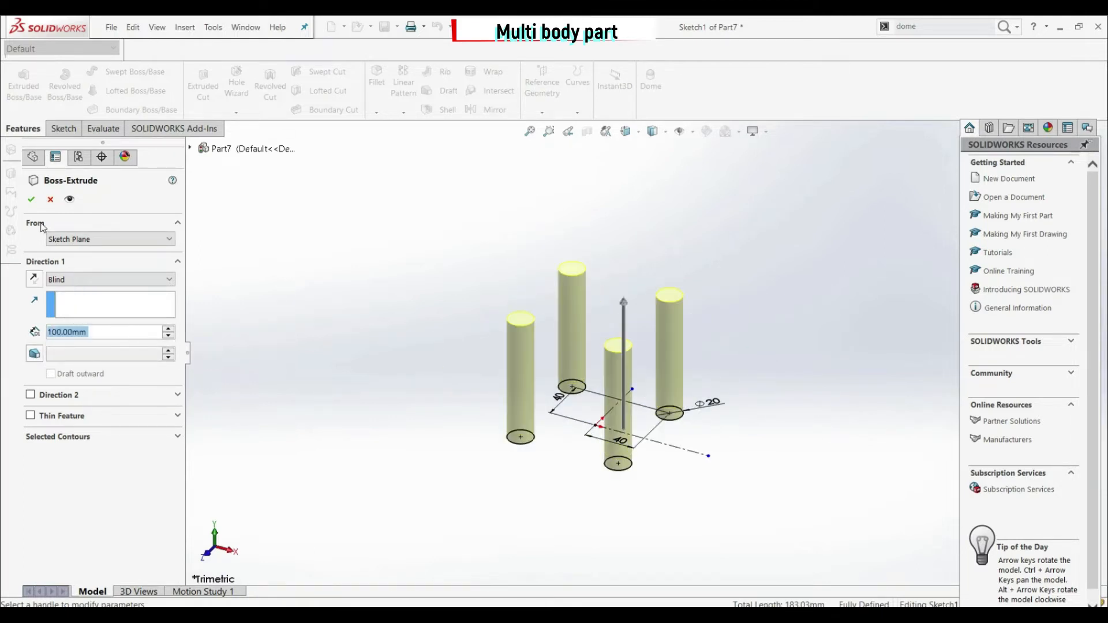
pyautogui.click(30, 201)
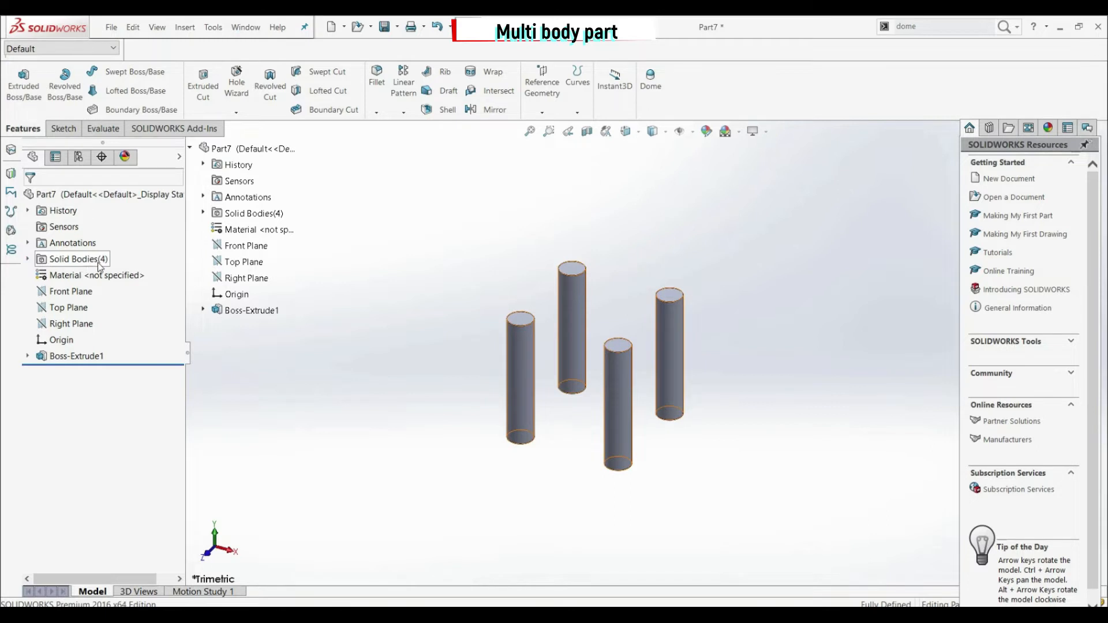
# Expand the list of solid bodies and select each body in turn to see which cylinder it represents
pyautogui.click(28, 261)
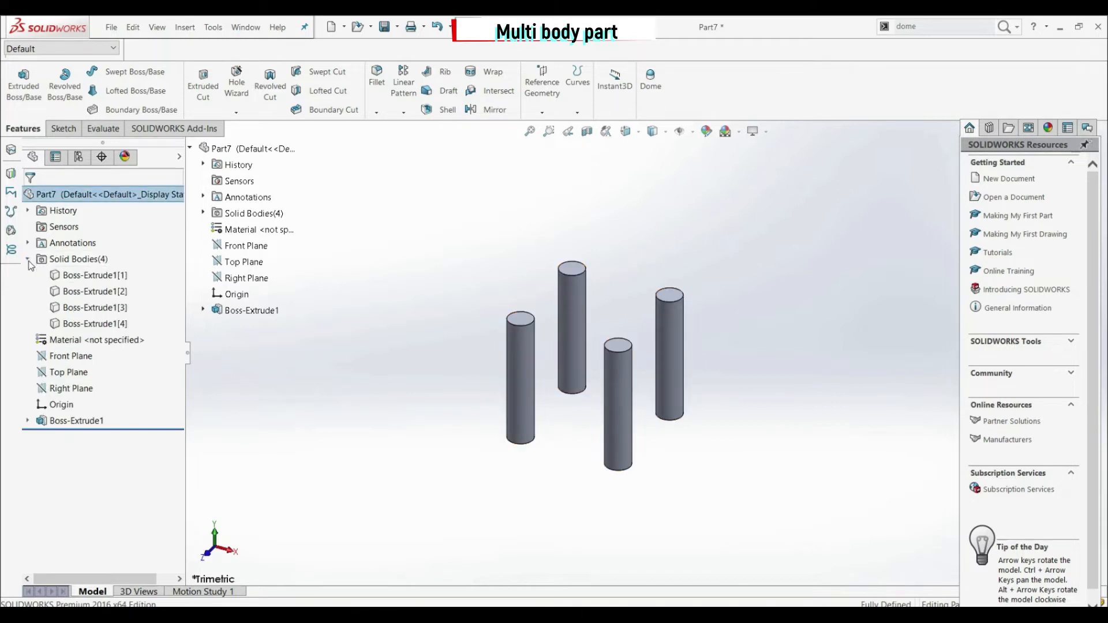
pyautogui.click(76, 277)
pyautogui.click(85, 291)
pyautogui.click(91, 308)
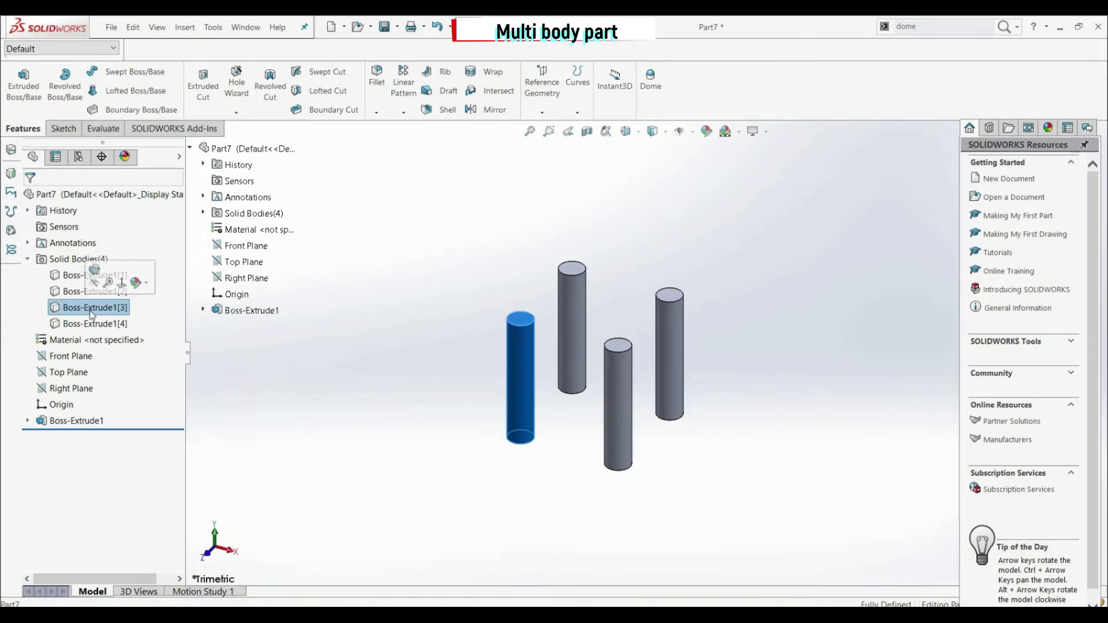
pyautogui.click(93, 324)
pyautogui.click(403, 446)
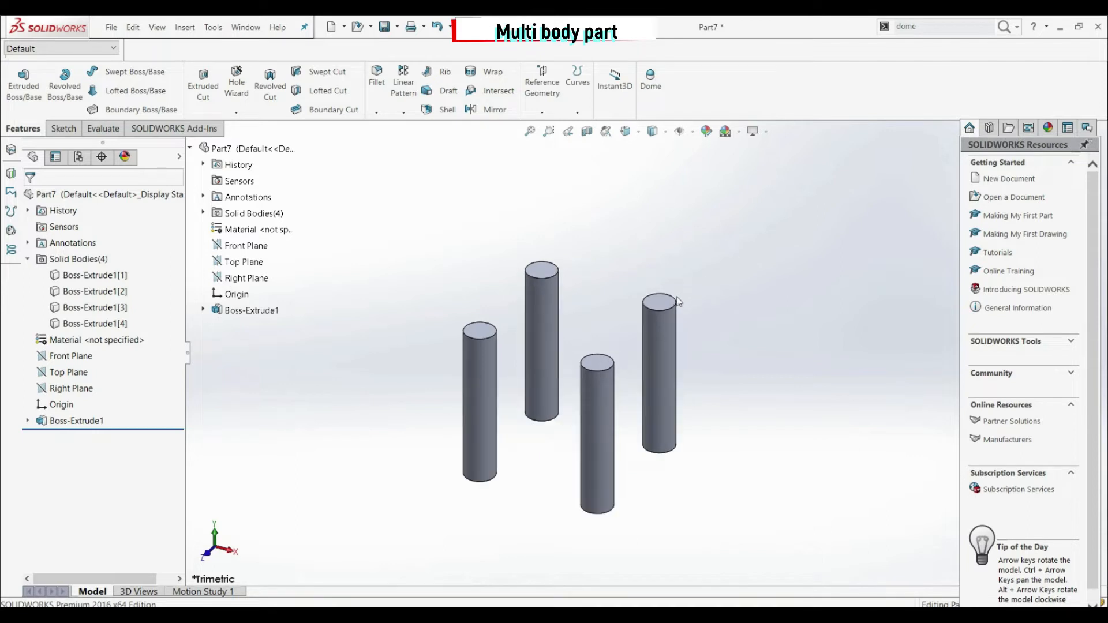
# Start a sketch on the rear cylinder's top face and draw a circle about 214 mm in diameter centered on the origin
pyautogui.scroll(-3, 704, 291)
pyautogui.click(506, 272)
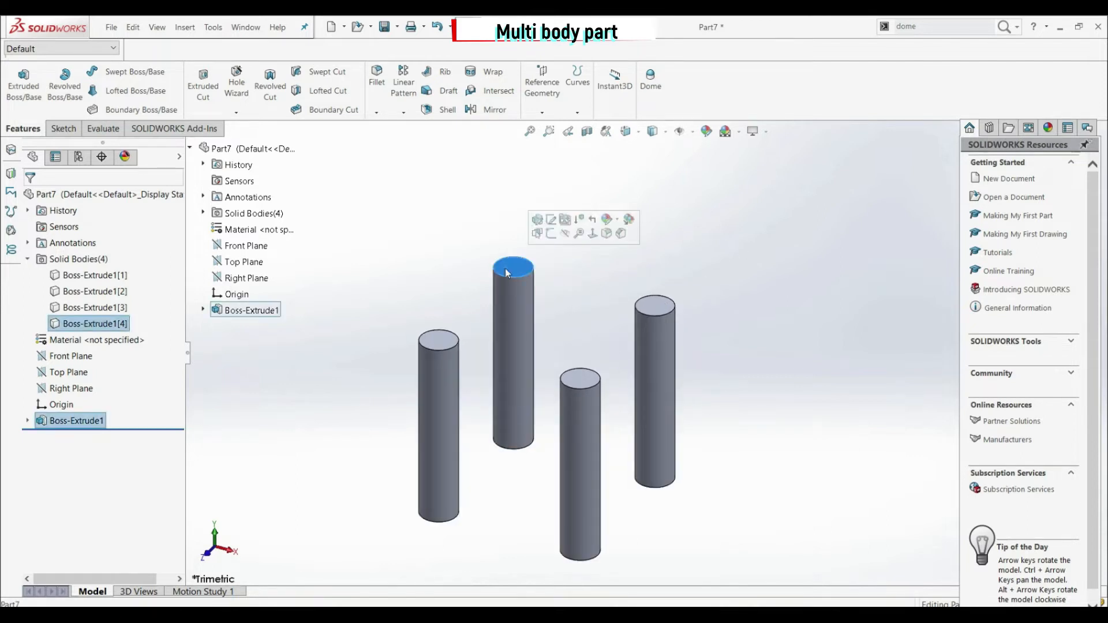
pyautogui.click(62, 128)
pyautogui.click(13, 73)
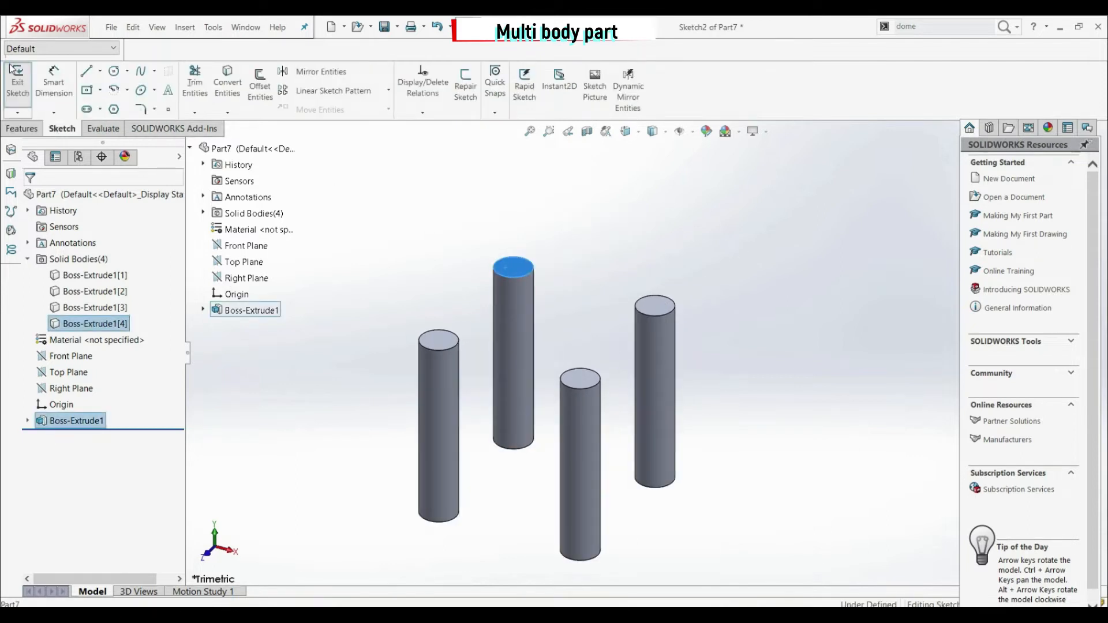
pyautogui.click(114, 71)
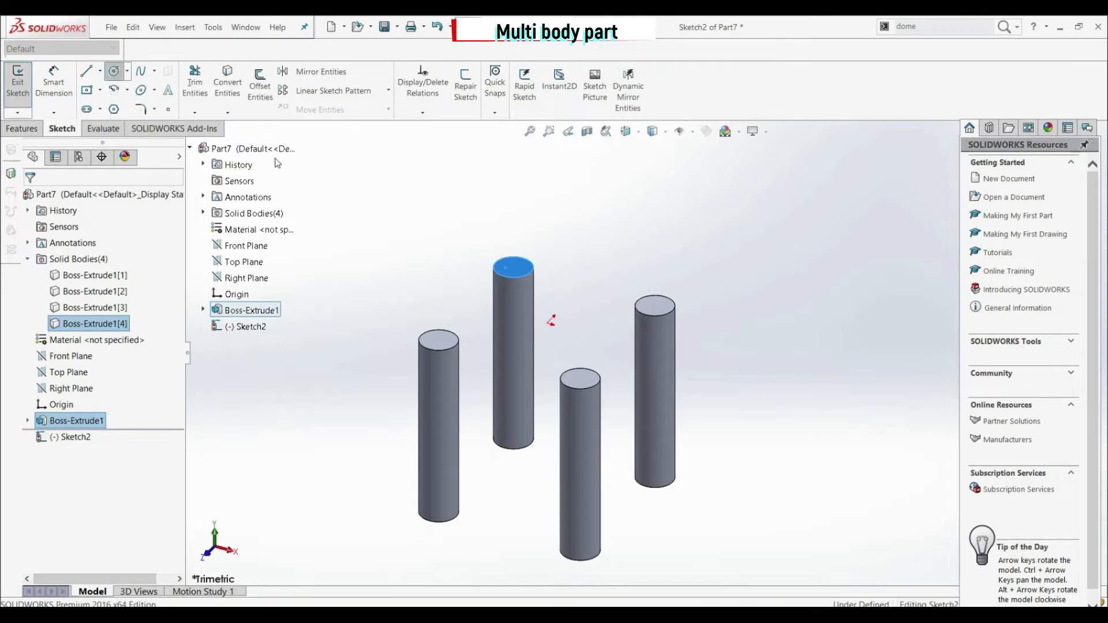
pyautogui.click(550, 321)
pyautogui.click(488, 225)
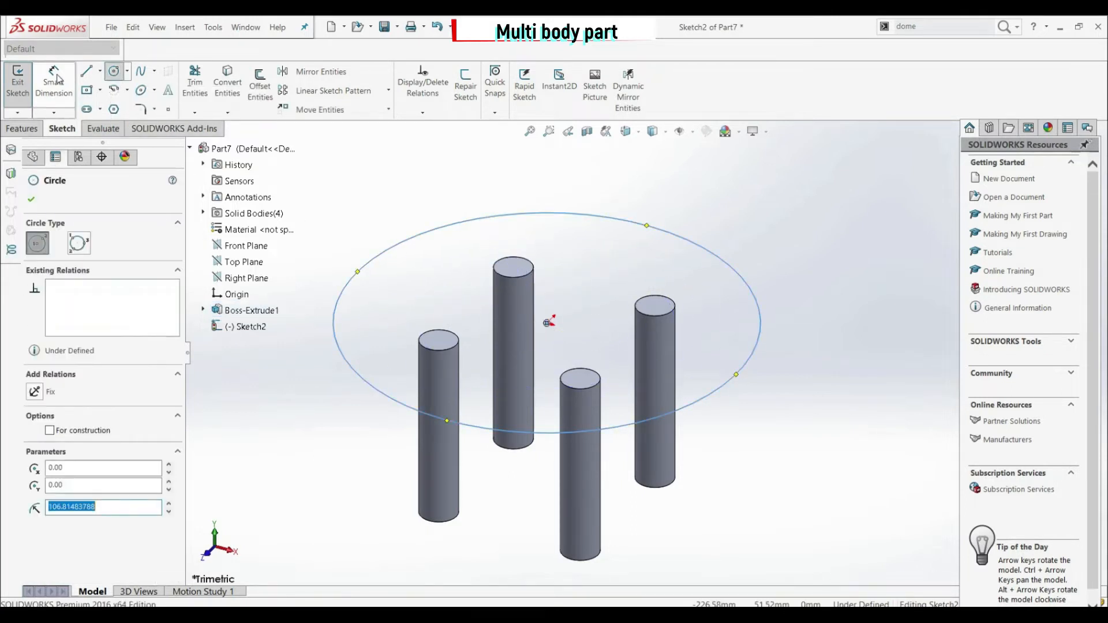
# Dimension the large circle's diameter and set it to 200 mm
pyautogui.click(54, 81)
pyautogui.click(730, 236)
pyautogui.click(776, 218)
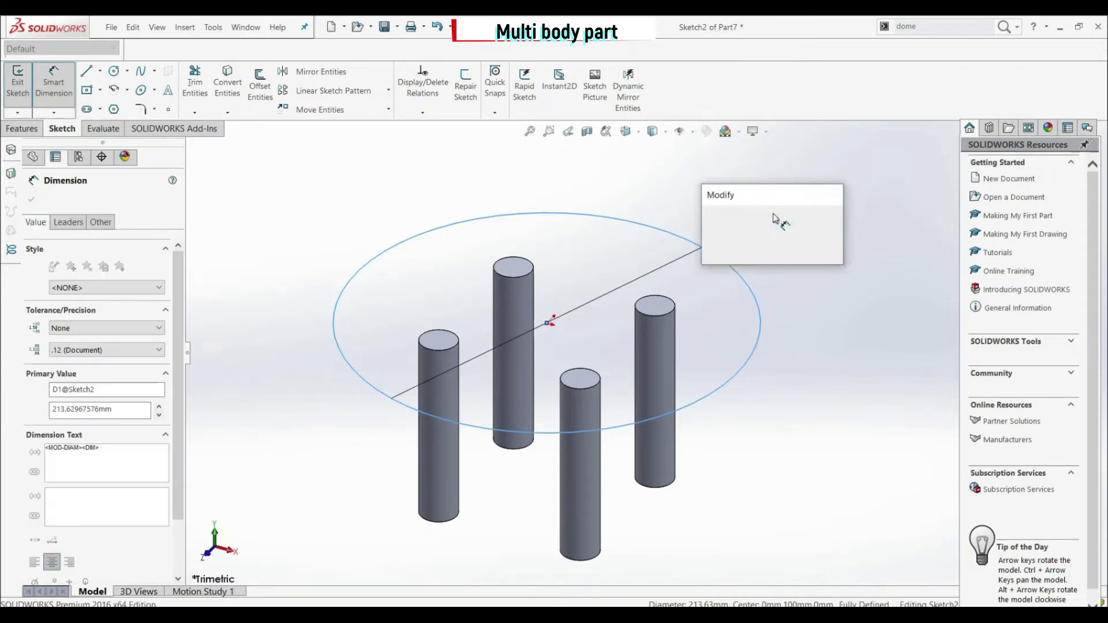
pyautogui.write('200')
pyautogui.press('Return')
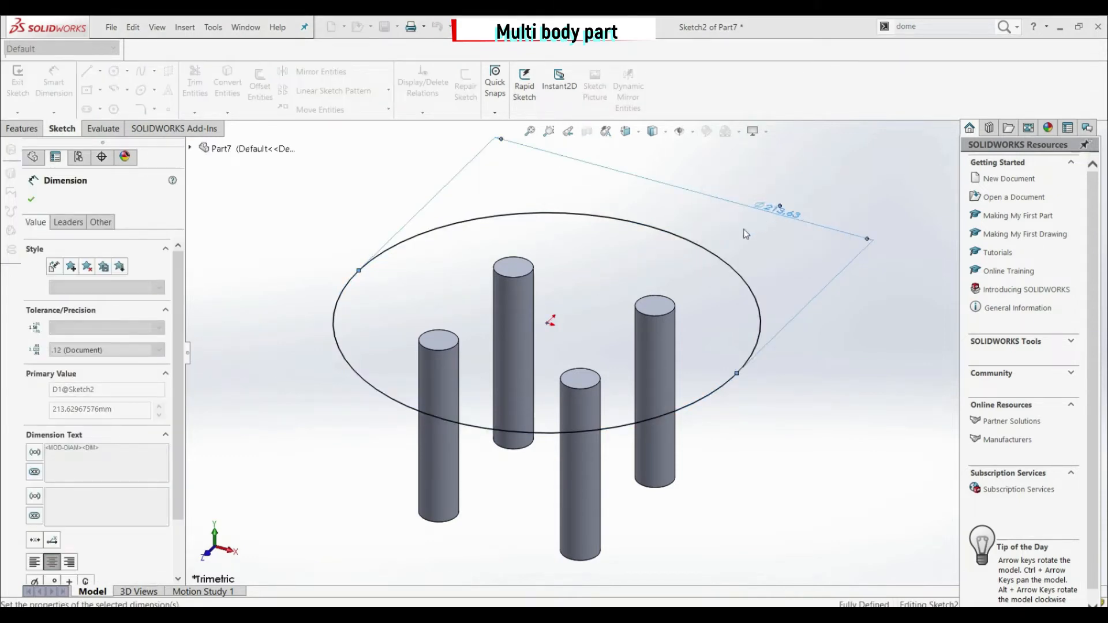
pyautogui.press('Escape')
# Extrude the 200 mm circle as a blind boss with a depth of 10 mm
pyautogui.click(26, 127)
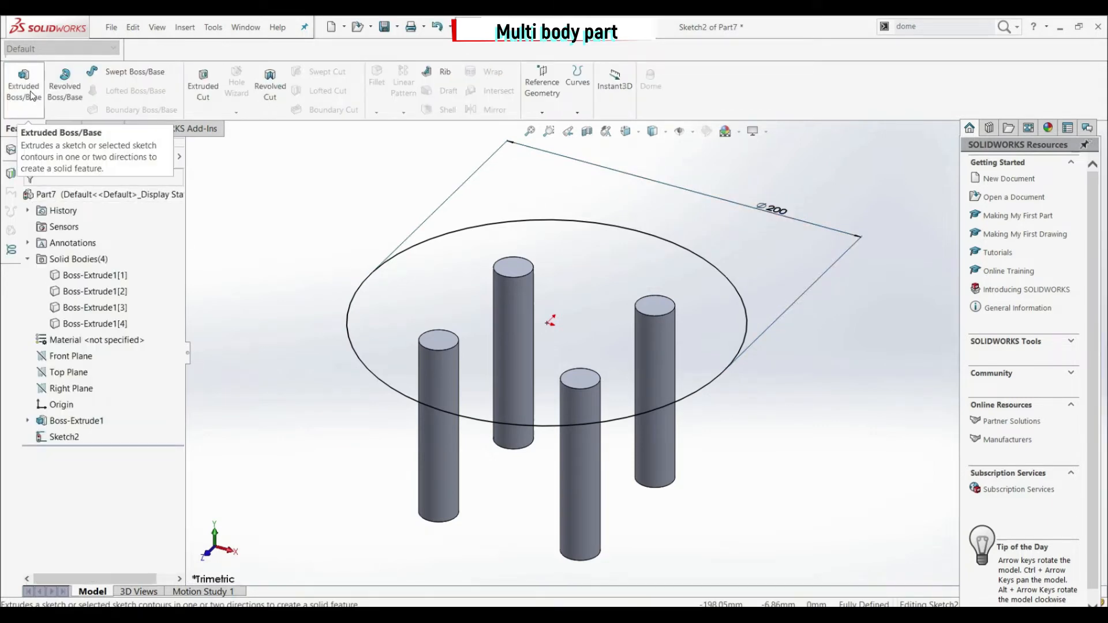
pyautogui.click(24, 87)
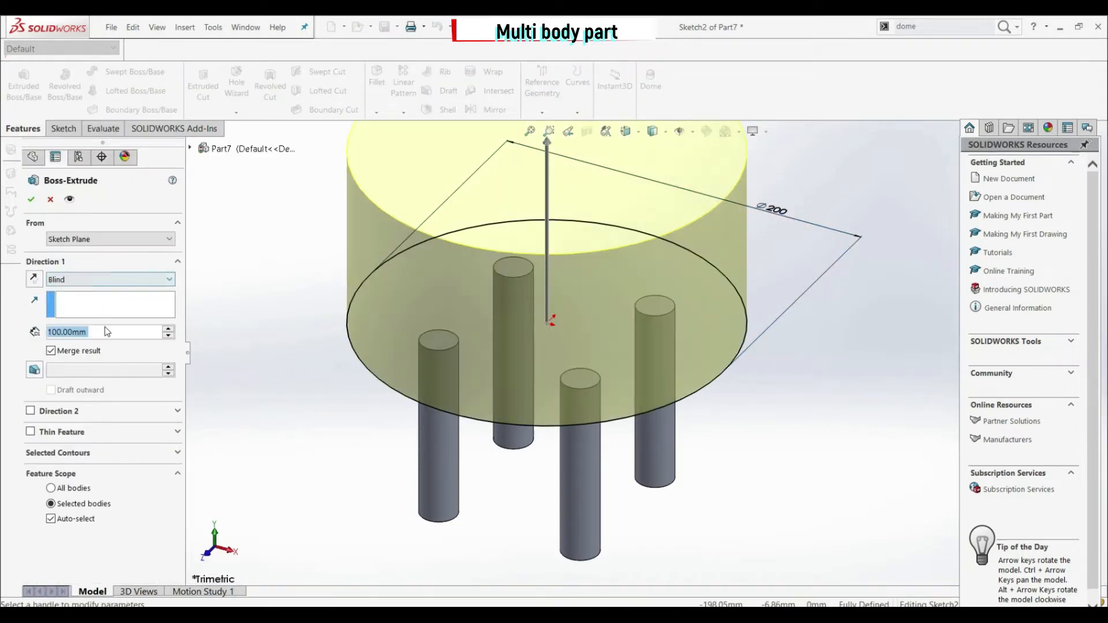
pyautogui.write('10')
pyautogui.press('Return')
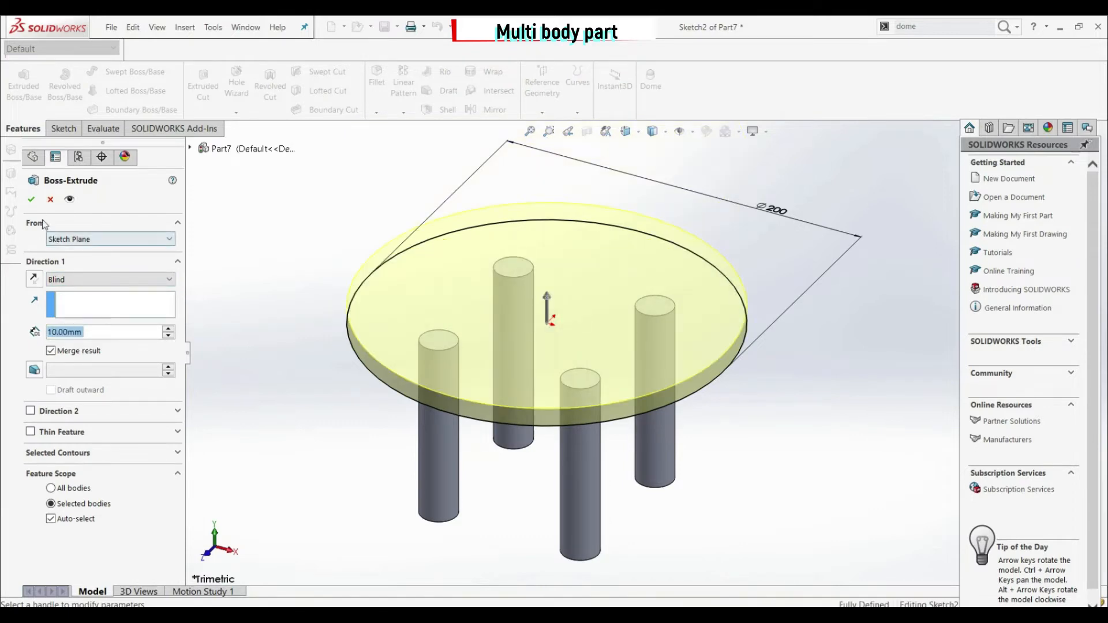
pyautogui.click(32, 200)
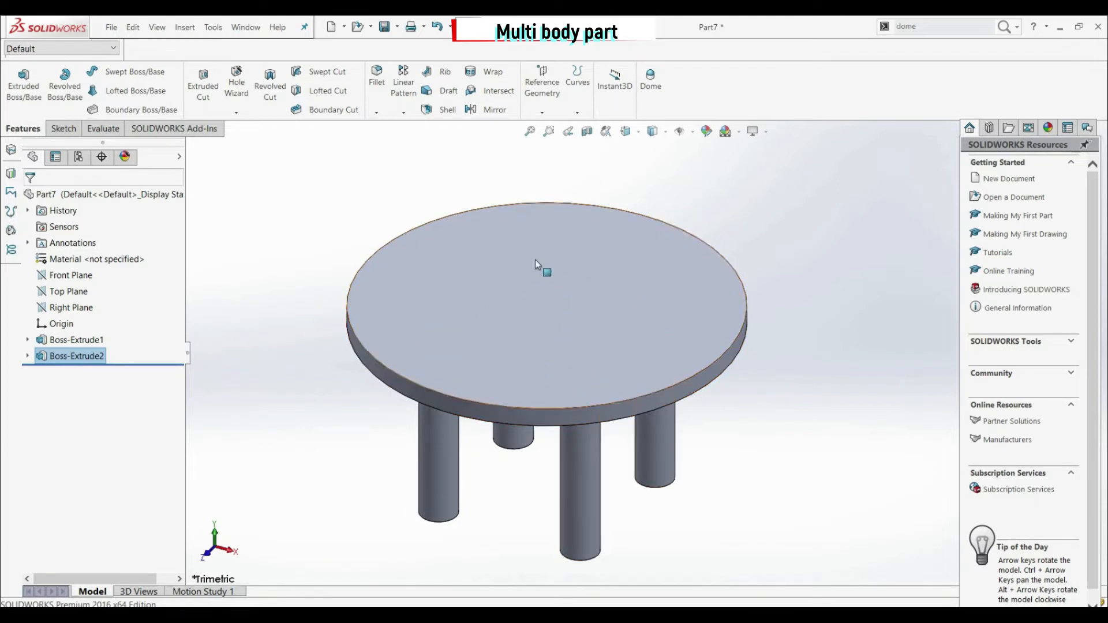
# Edit the round top's extrusion and turn off Merge result so it stays a separate body from the legs
pyautogui.moveTo(440, 361); pyautogui.dragTo(577, 448, button='middle')
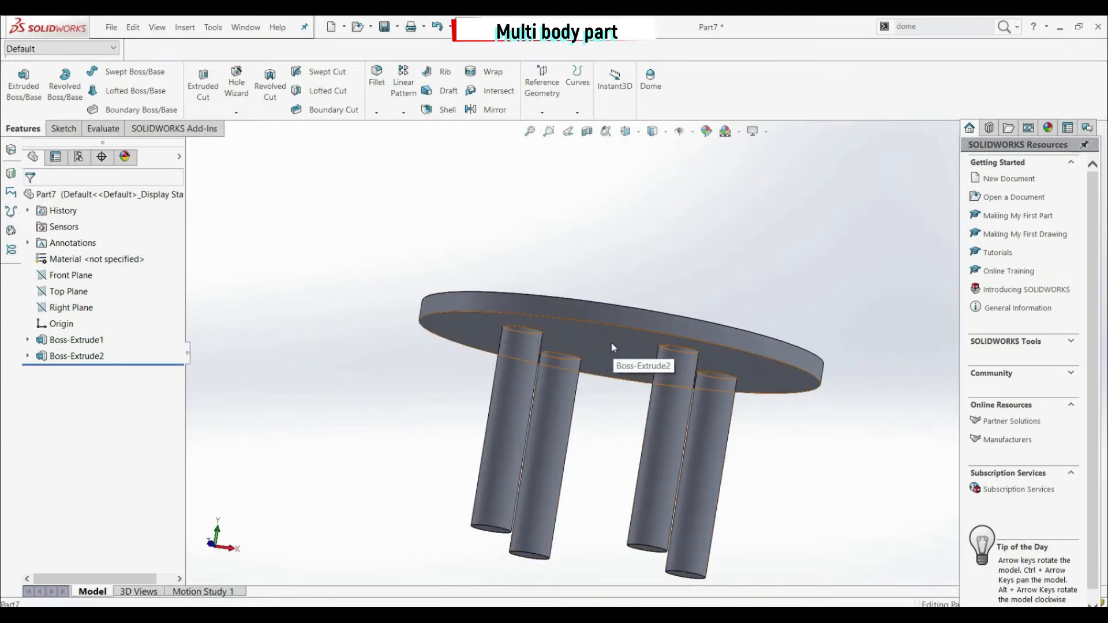
pyautogui.click(606, 322)
pyautogui.click(603, 320)
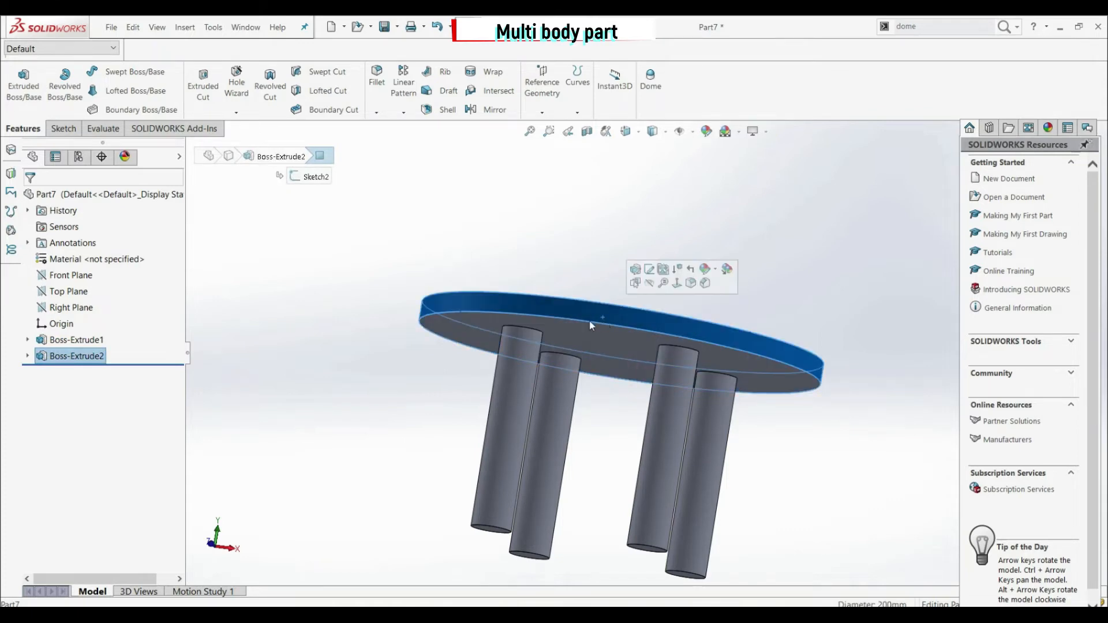
pyautogui.click(418, 370)
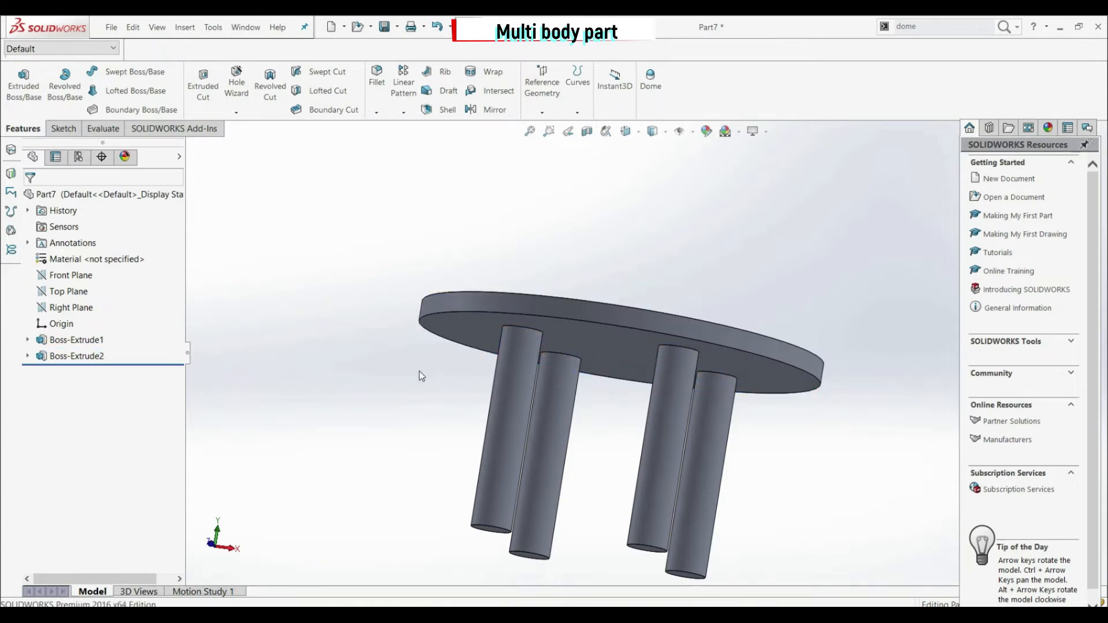
pyautogui.click(56, 357)
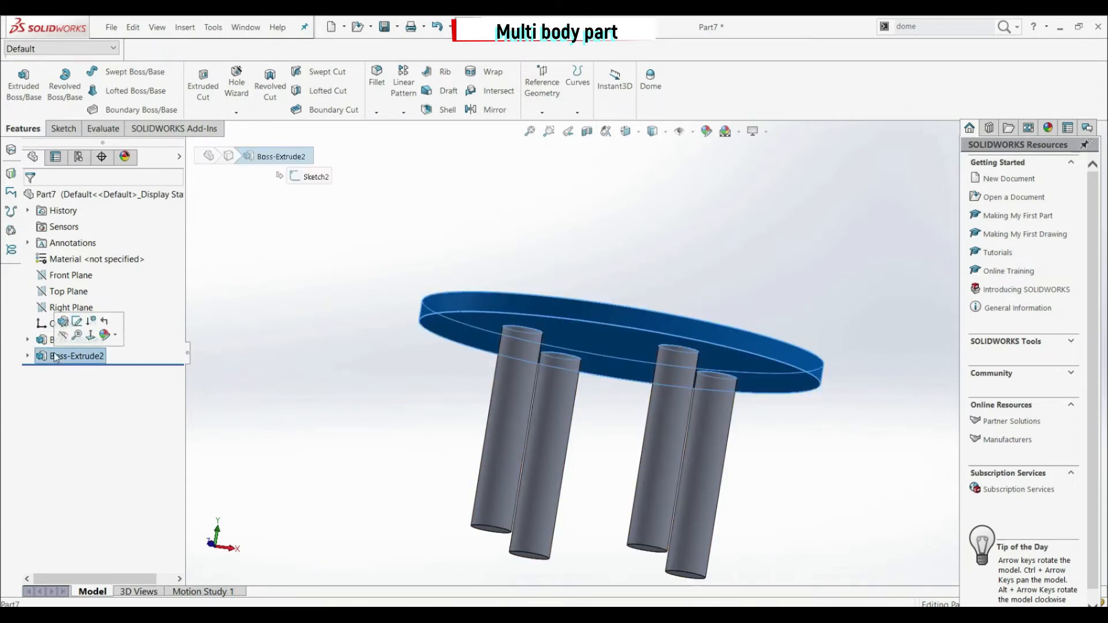
pyautogui.click(62, 321)
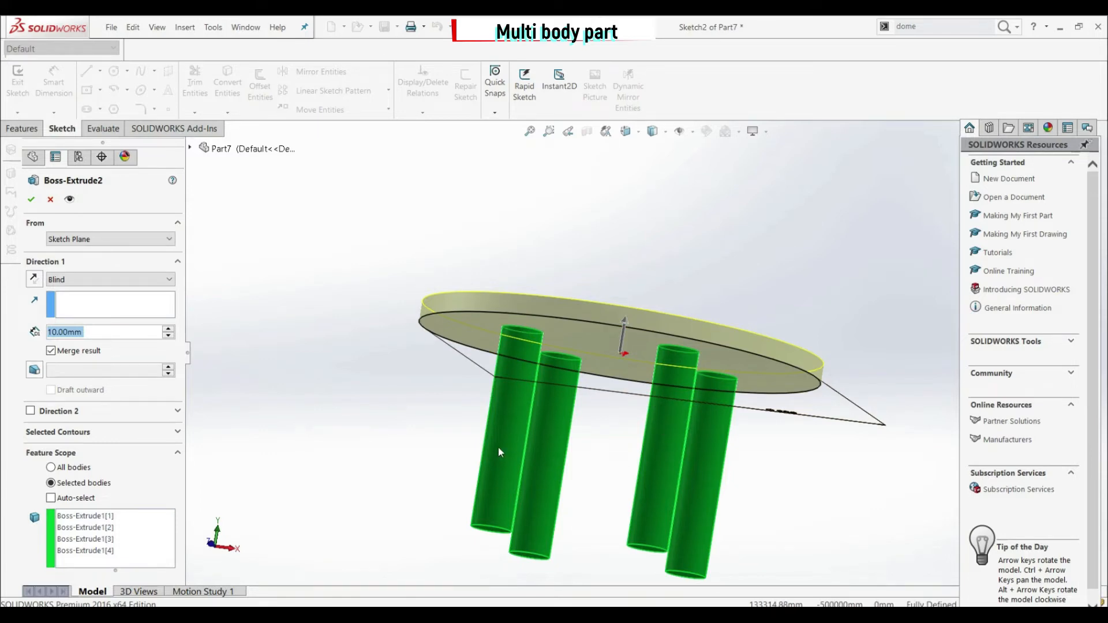
pyautogui.click(56, 353)
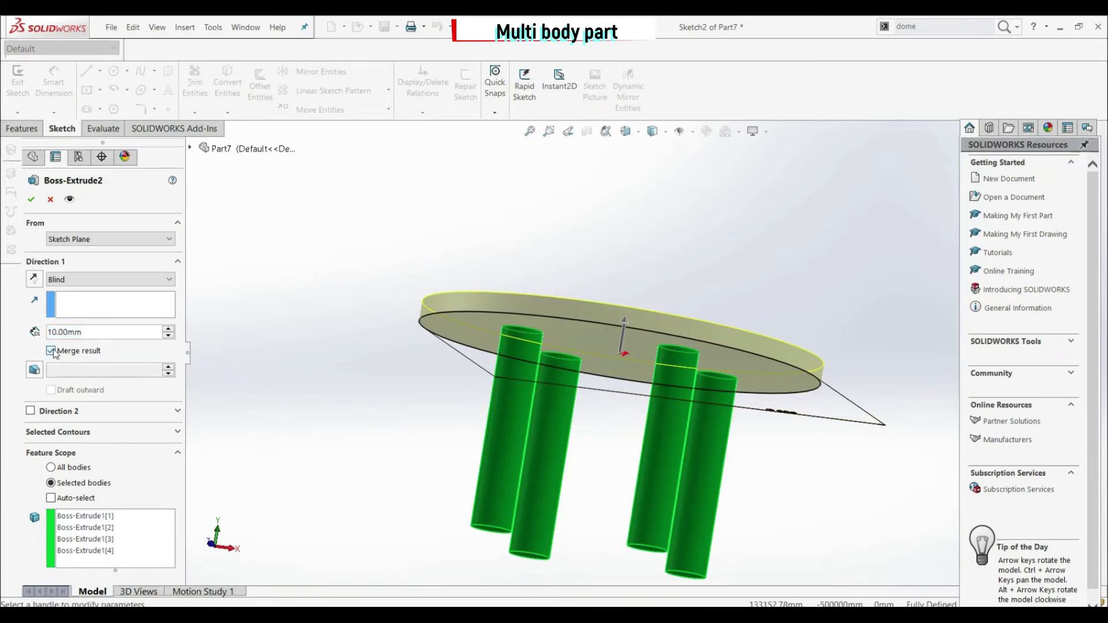
pyautogui.click(32, 199)
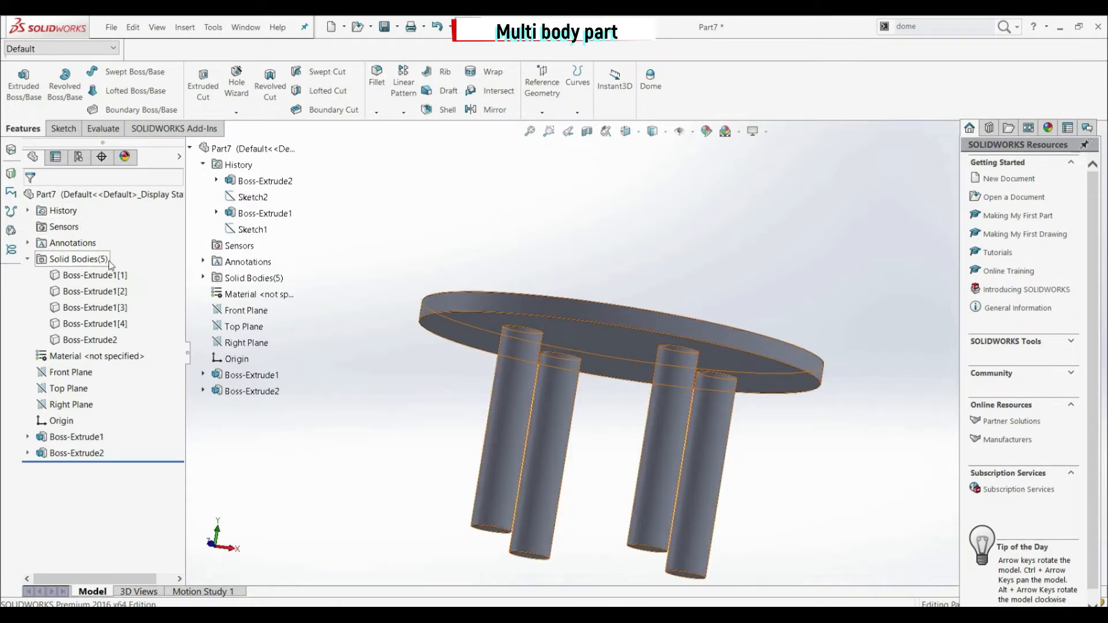
# Select the round top and several leg bodies in the solid bodies list to identify each one in the model
pyautogui.click(104, 341)
pyautogui.click(88, 324)
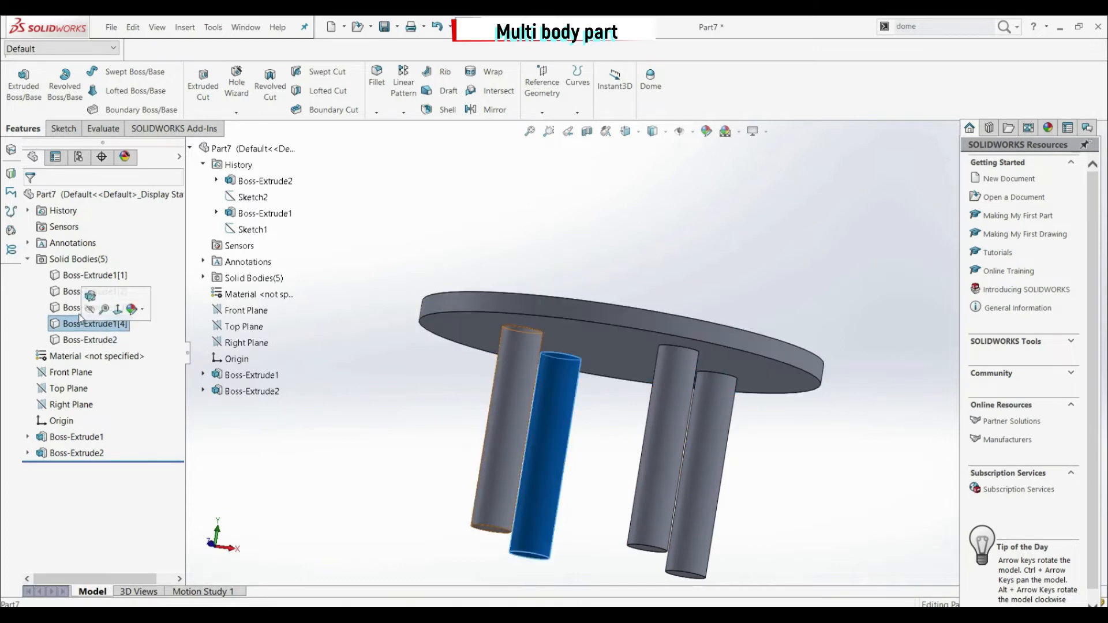
pyautogui.click(78, 308)
pyautogui.click(69, 276)
pyautogui.click(350, 297)
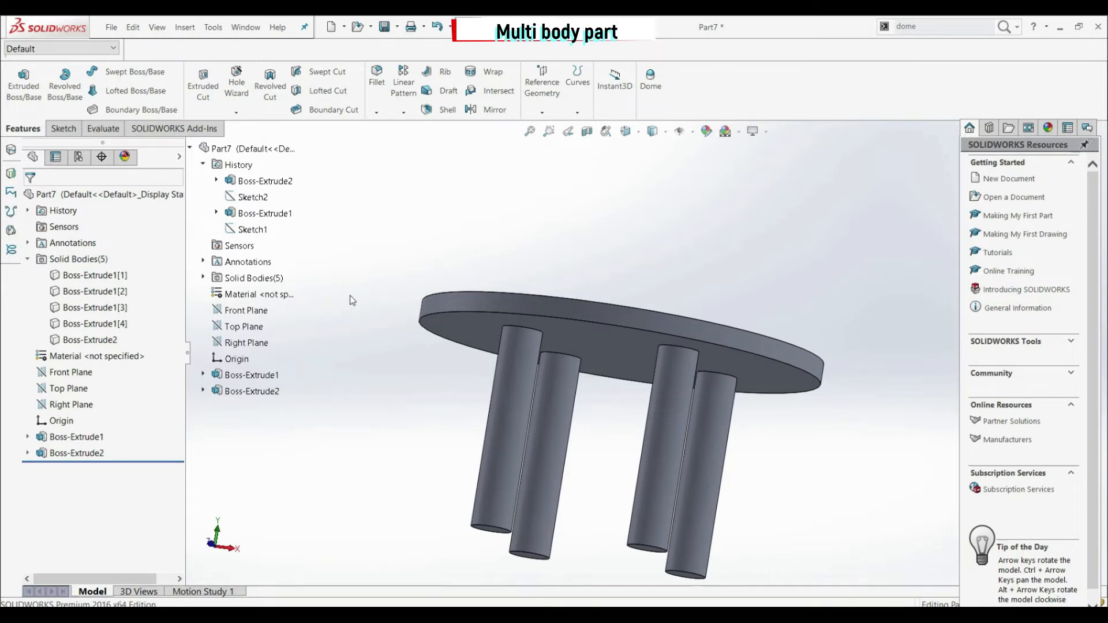
# Save the part on the desktop under the file name Multi-body
pyautogui.click(384, 27)
pyautogui.write('Multi-body')
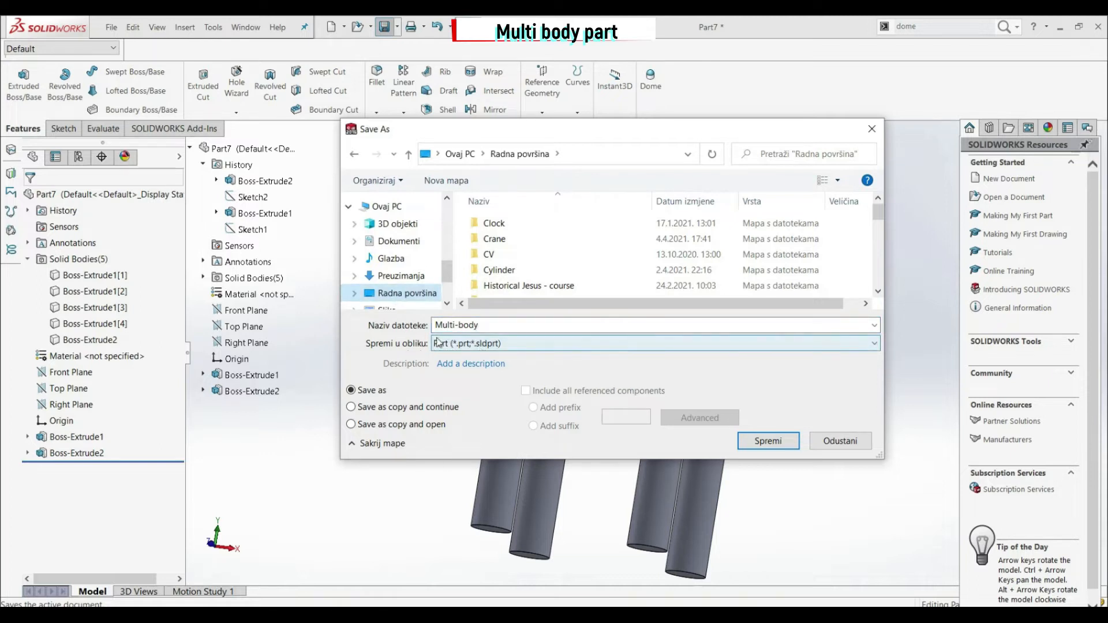
pyautogui.click(772, 444)
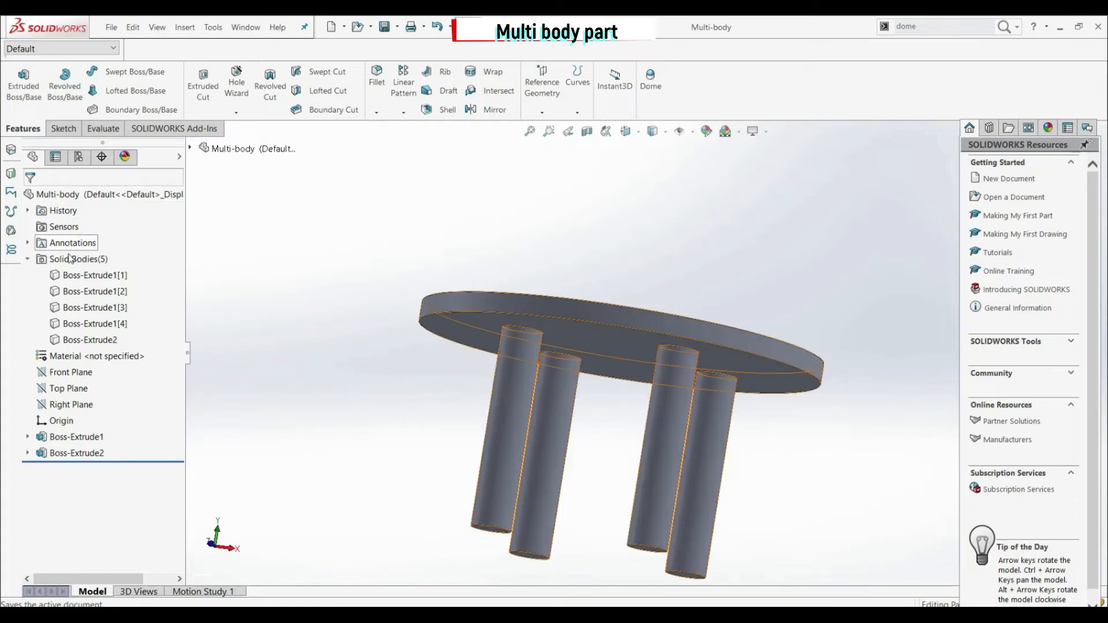
# Isolate the leg body Boss-Extrude1[1] to view it alone, and exit isolation
pyautogui.click(80, 281)
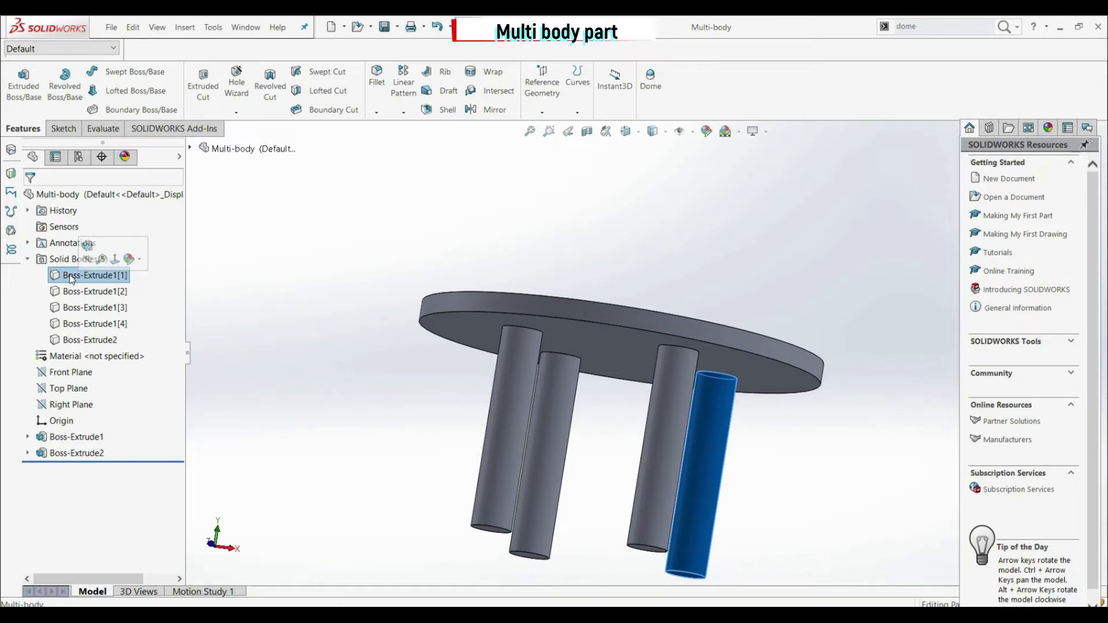
pyautogui.rightClick(72, 279)
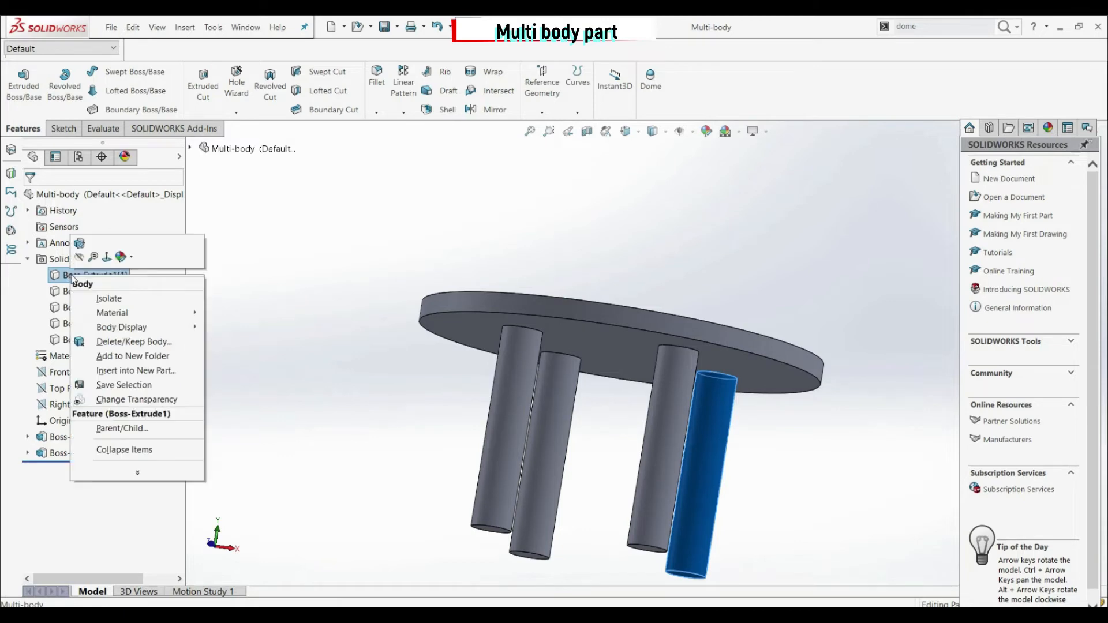
pyautogui.click(121, 299)
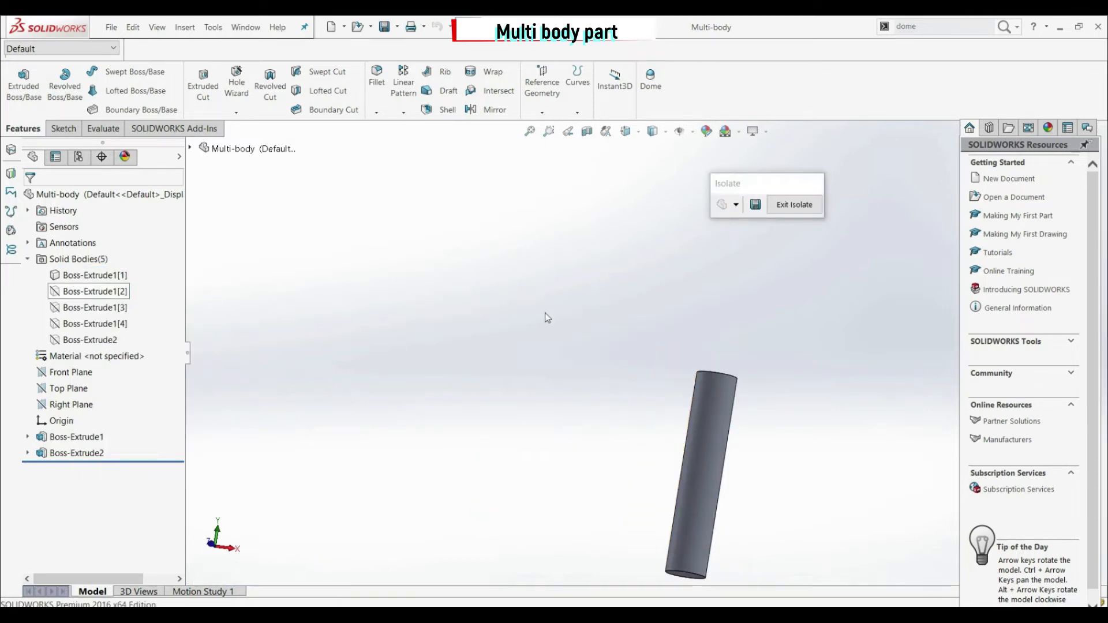
pyautogui.click(802, 204)
# Assign Cast Alloy Steel as the material of the leg body Boss-Extrude1[1] and view the leg
pyautogui.rightClick(92, 280)
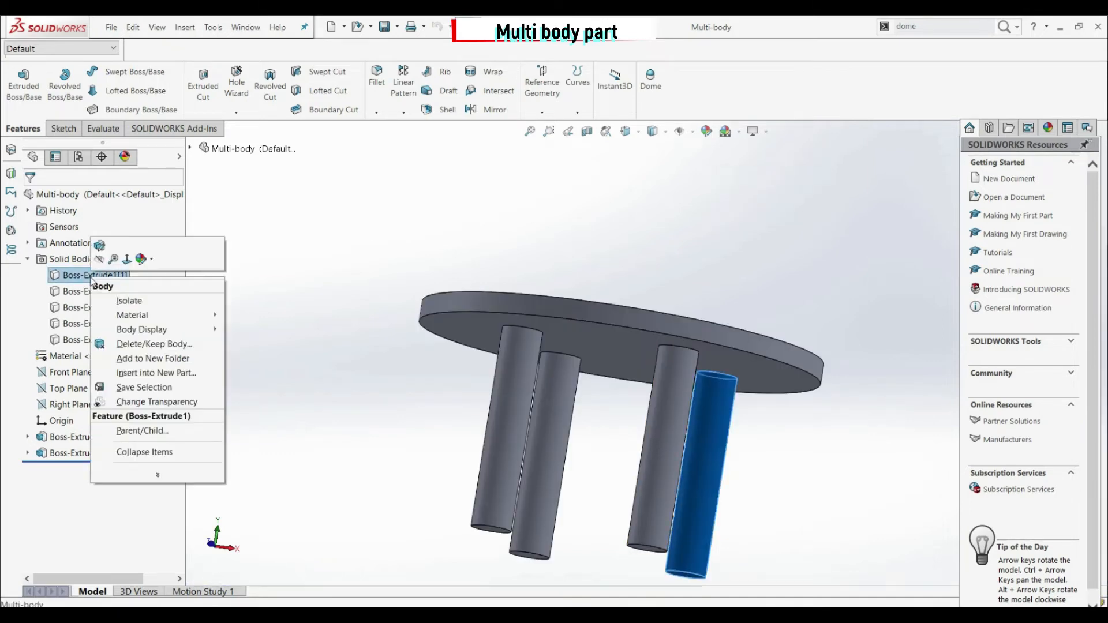
pyautogui.moveTo(147, 318)
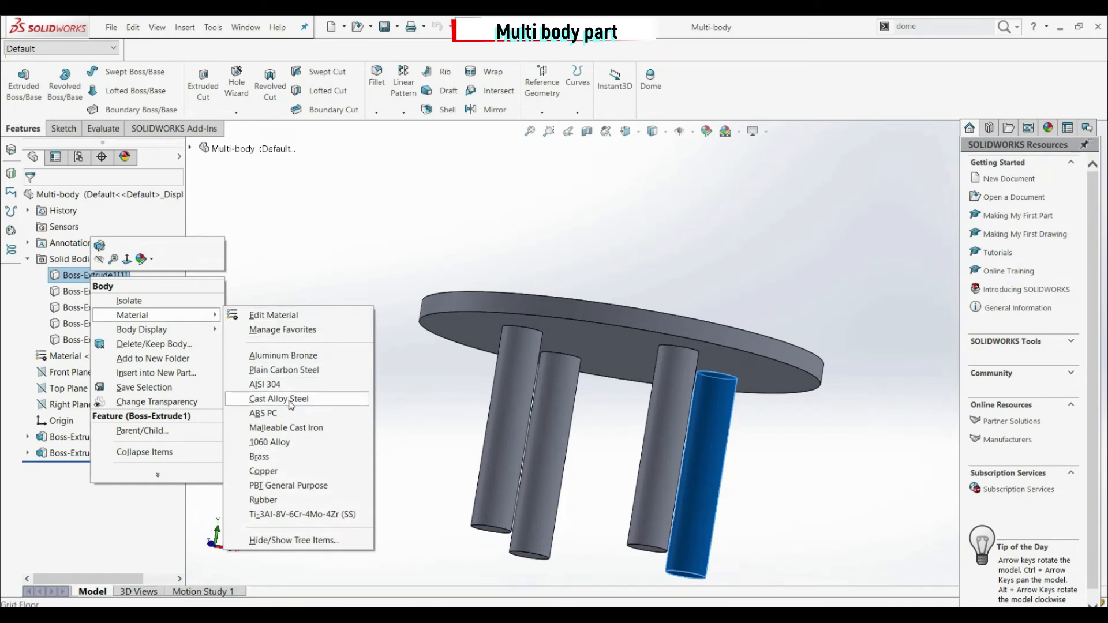
pyautogui.click(290, 401)
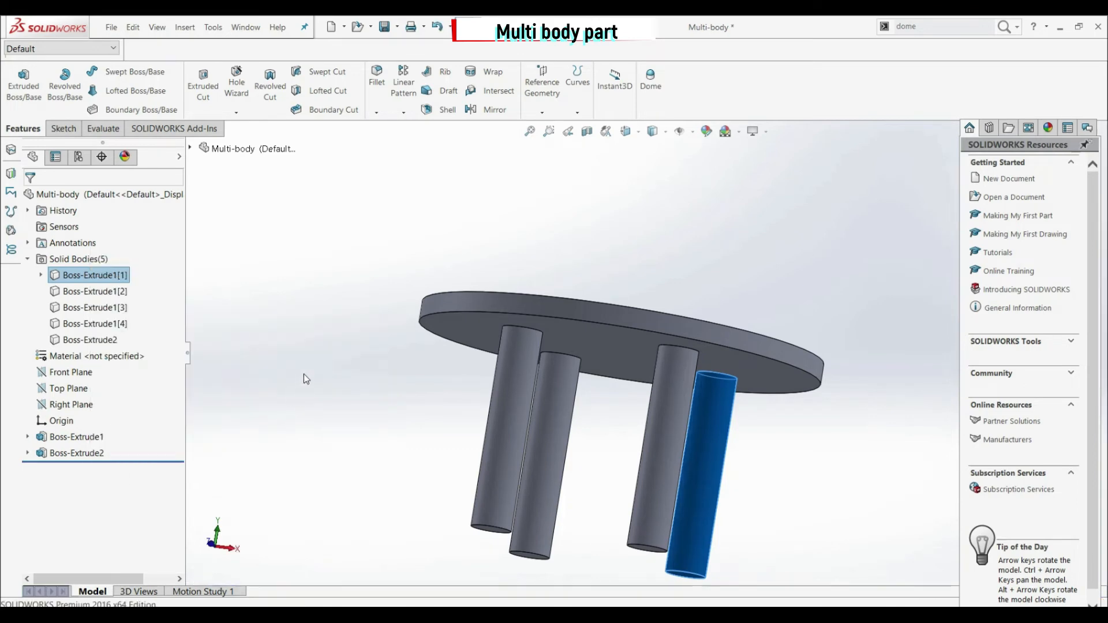
pyautogui.click(304, 374)
pyautogui.moveTo(750, 421); pyautogui.dragTo(697, 439, button='middle')
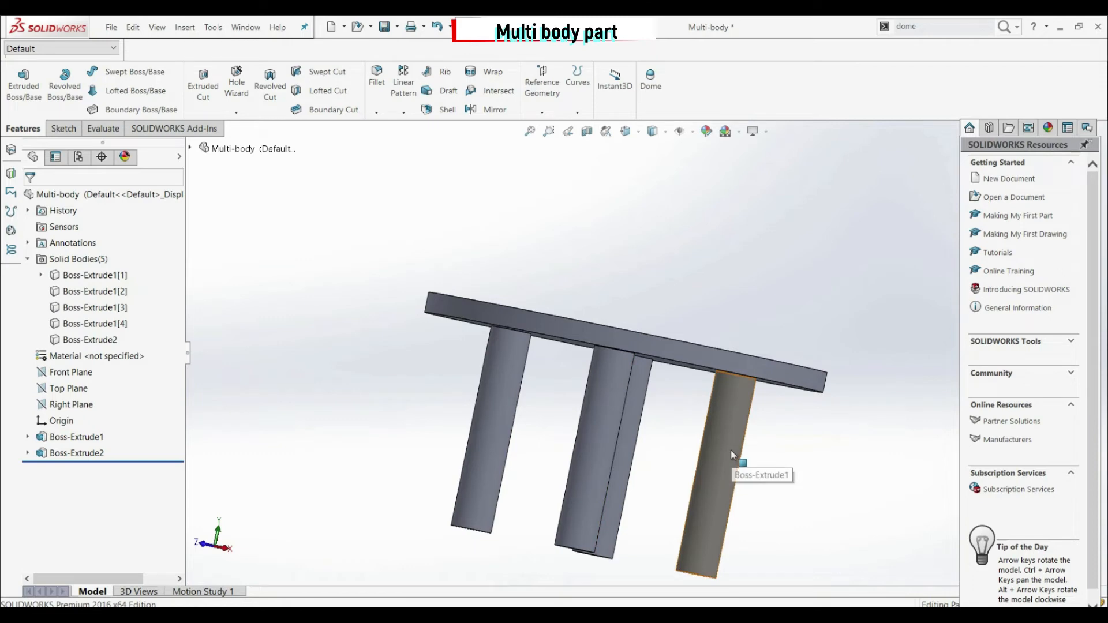
# Make the leg body Boss-Extrude1[1] transparent, view it from another angle, and turn the transparency back off
pyautogui.rightClick(80, 277)
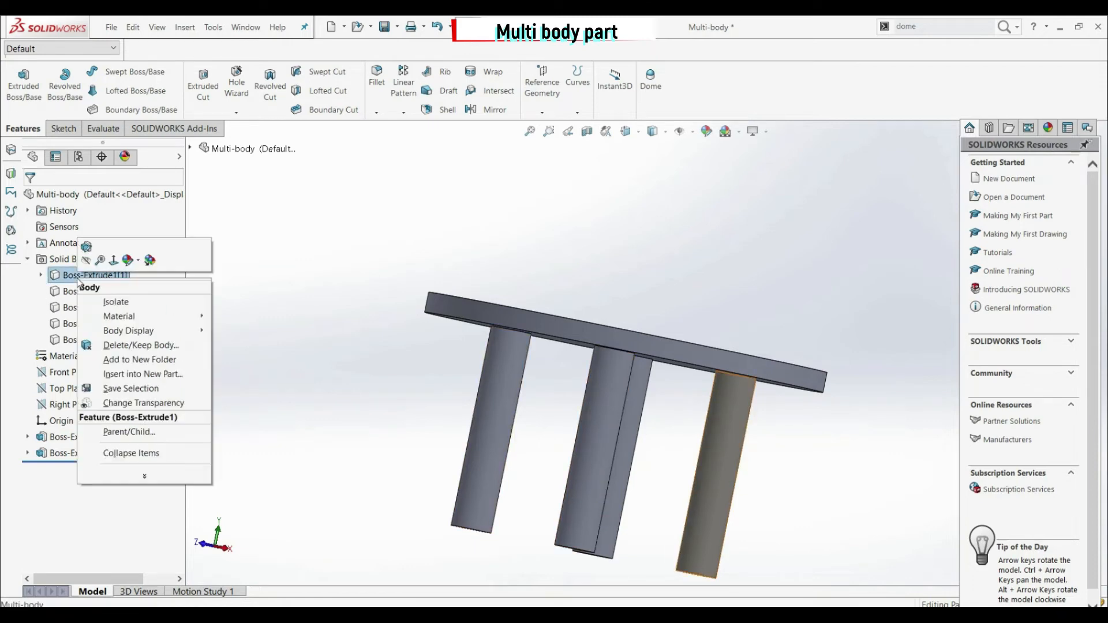
pyautogui.click(147, 407)
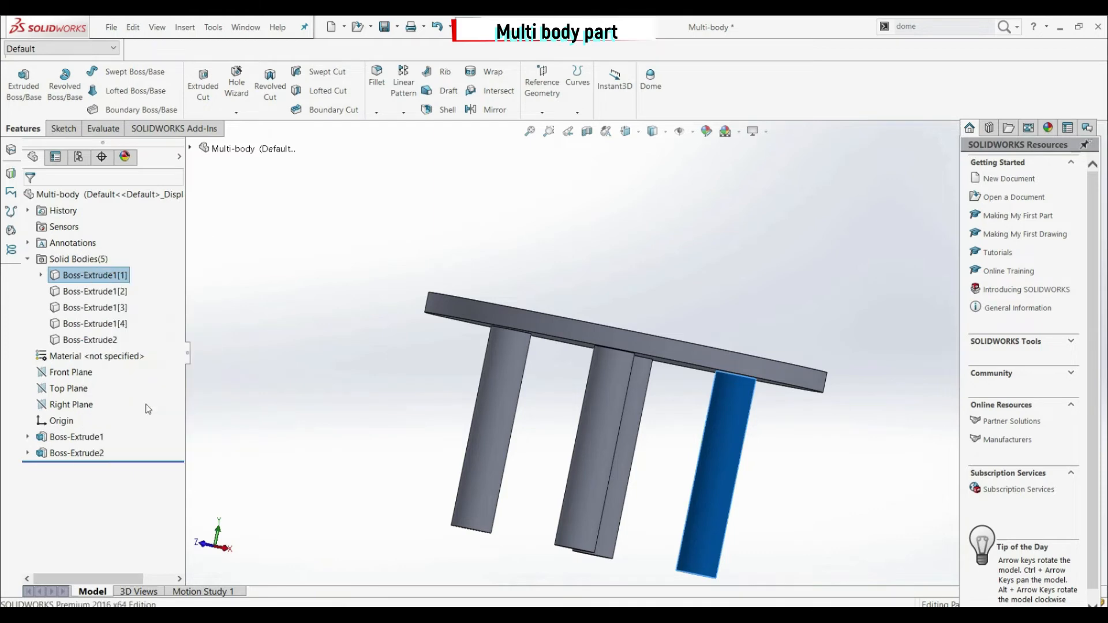
pyautogui.click(341, 383)
pyautogui.moveTo(705, 415); pyautogui.dragTo(816, 469, button='middle')
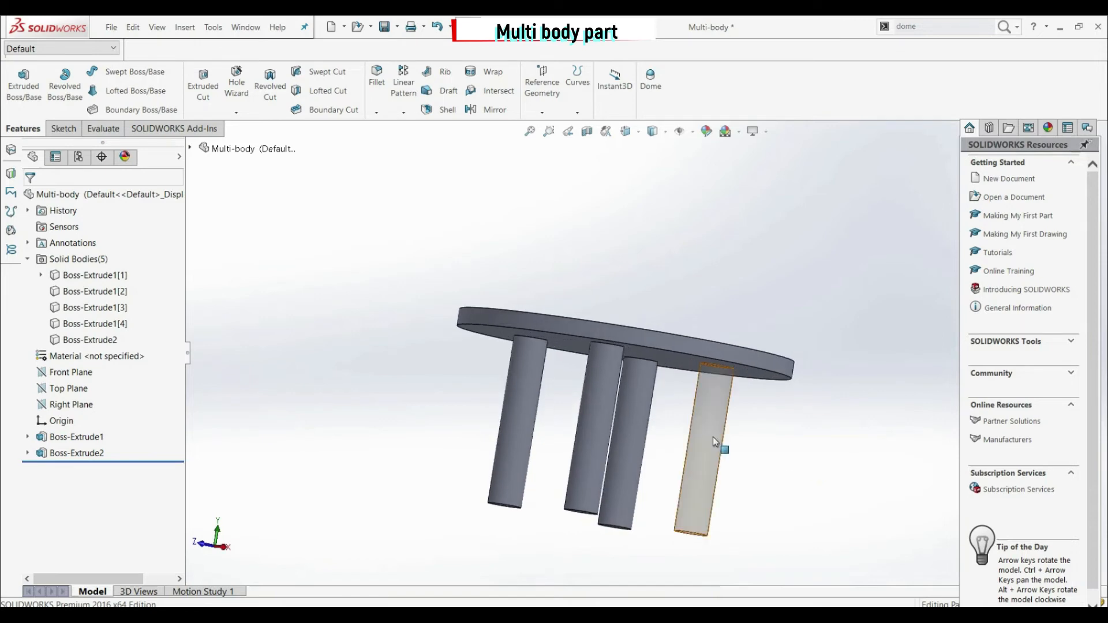
pyautogui.rightClick(71, 277)
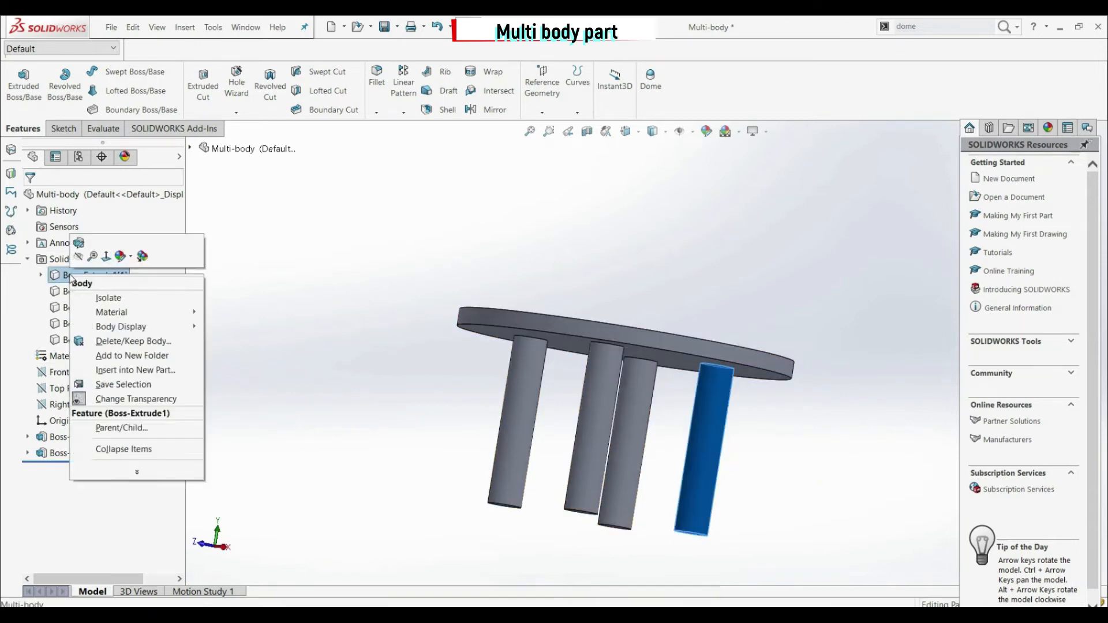
pyautogui.click(121, 399)
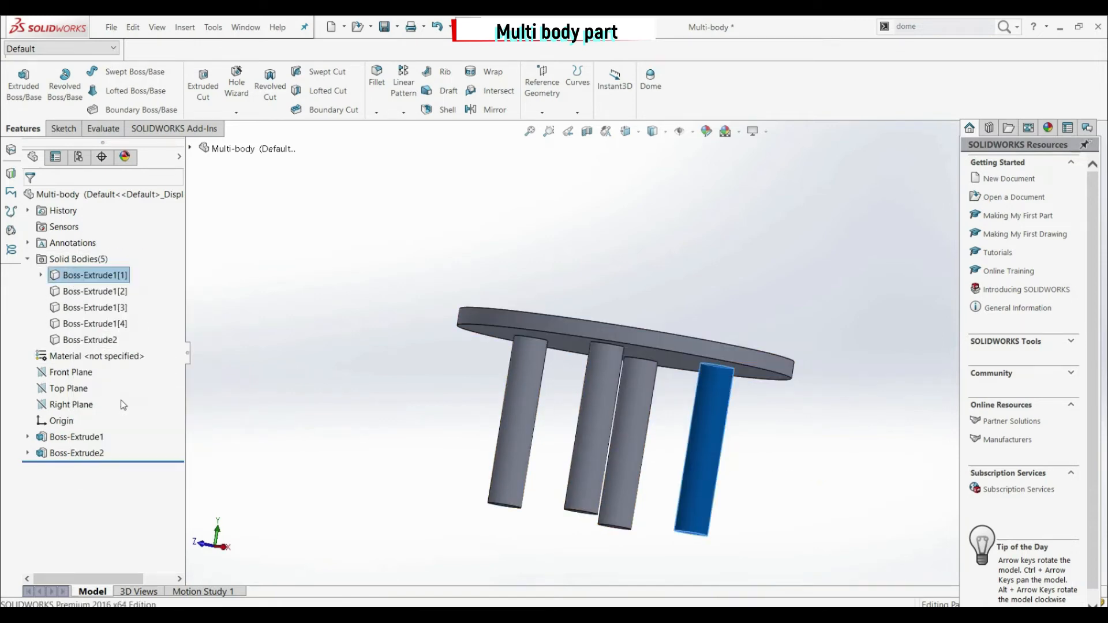
pyautogui.click(329, 344)
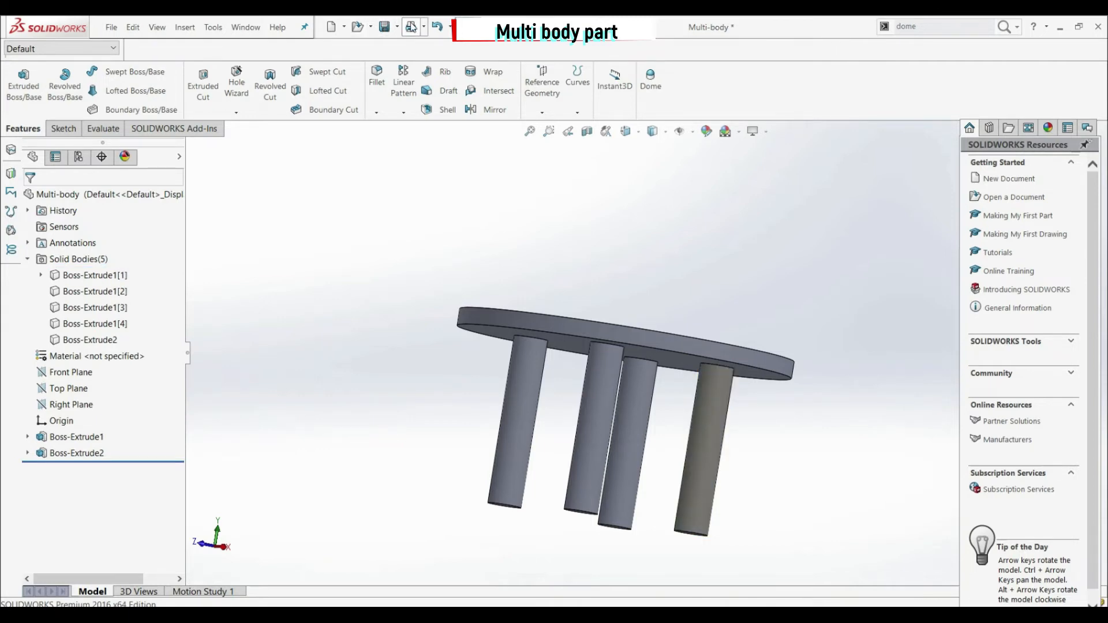
# Save the changes to the Multi-body part
pyautogui.click(385, 29)
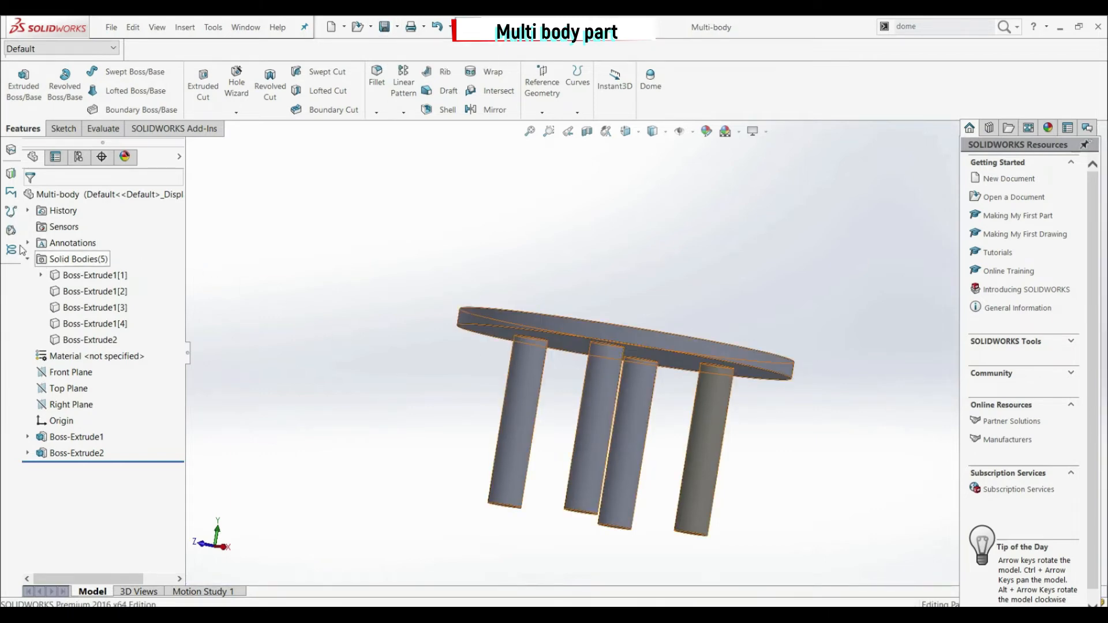
# Save the round top and one leg as separate files, Boss-Extrude2.sldprt and Boss-Extrude1[3].sldprt, with Consume cut bodies turned off
pyautogui.rightClick(55, 262)
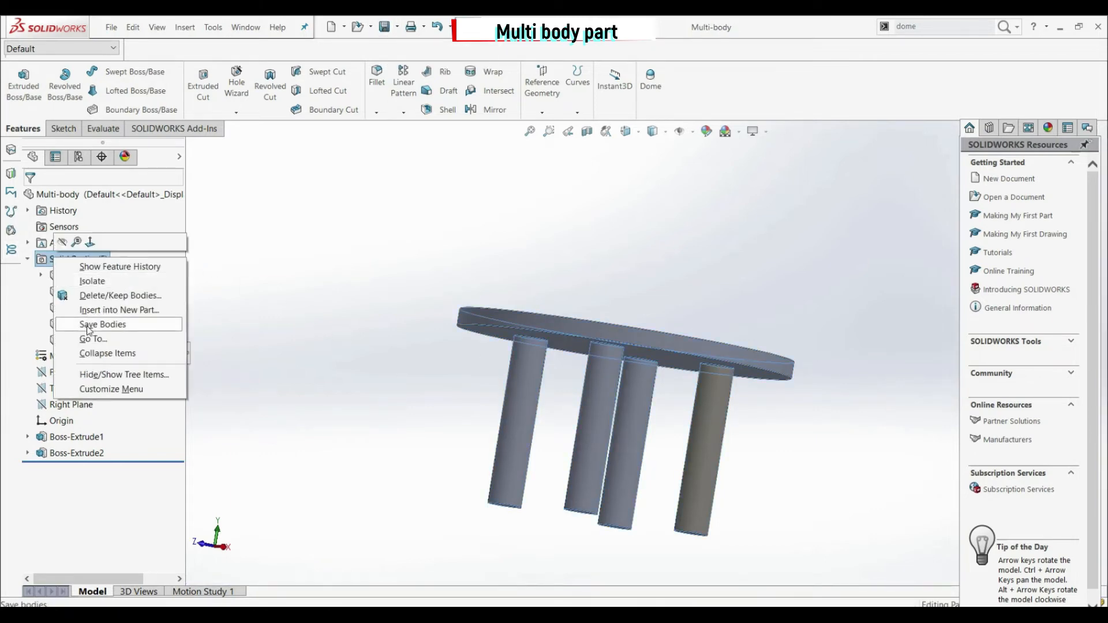
pyautogui.click(88, 326)
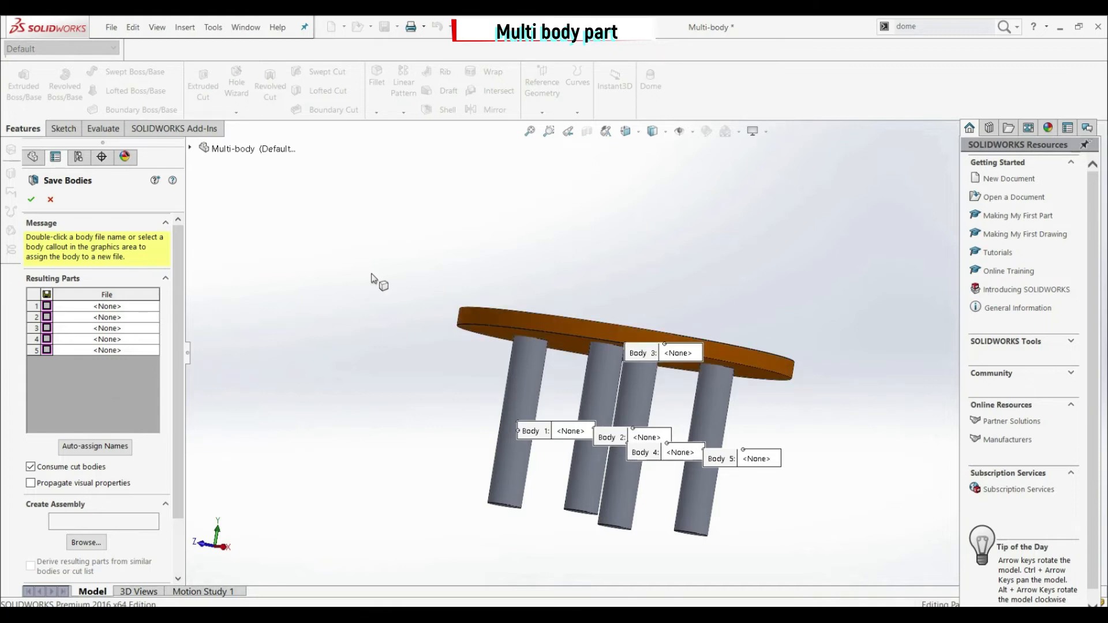
pyautogui.click(557, 327)
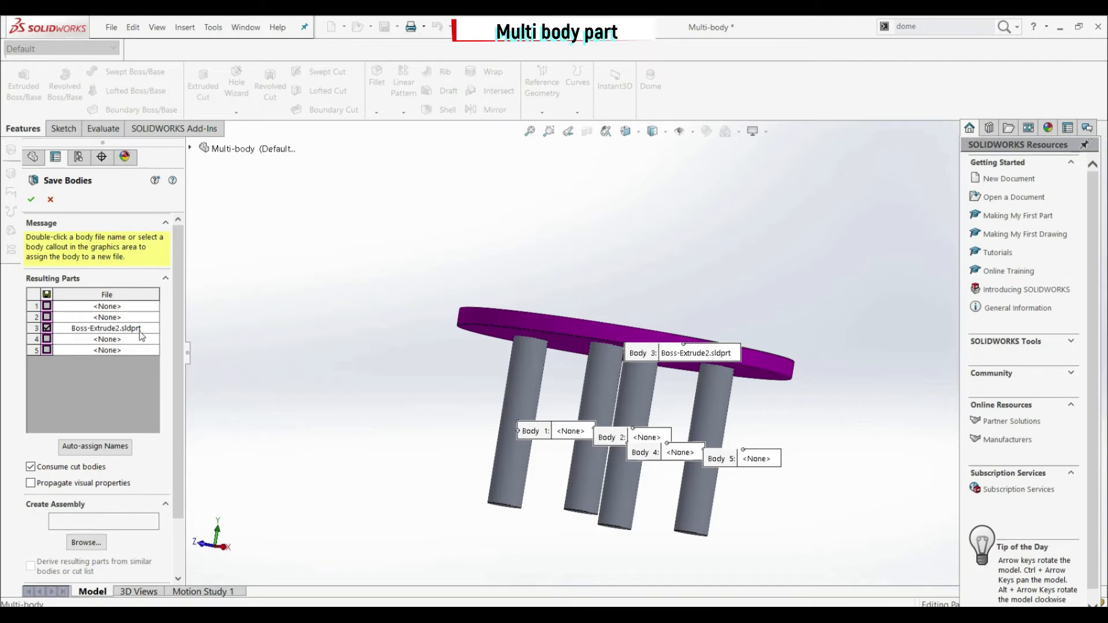
pyautogui.click(518, 366)
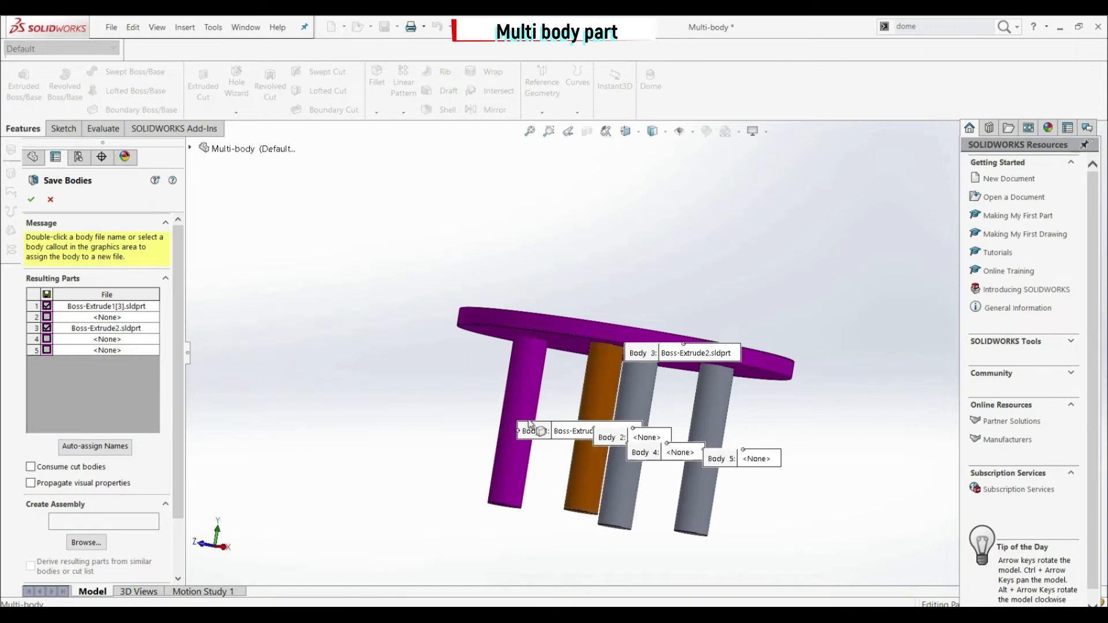
pyautogui.click(32, 200)
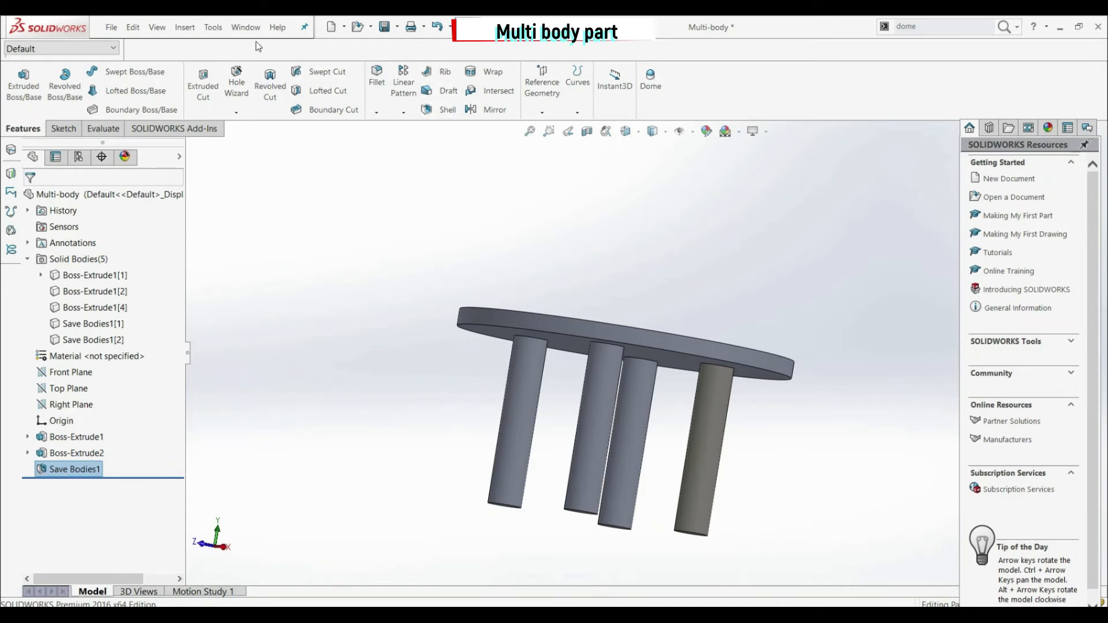
# View the saved top part Boss-Extrude2 and leg part Boss-Extrude1[3], and return to the Multi-body part
pyautogui.click(245, 27)
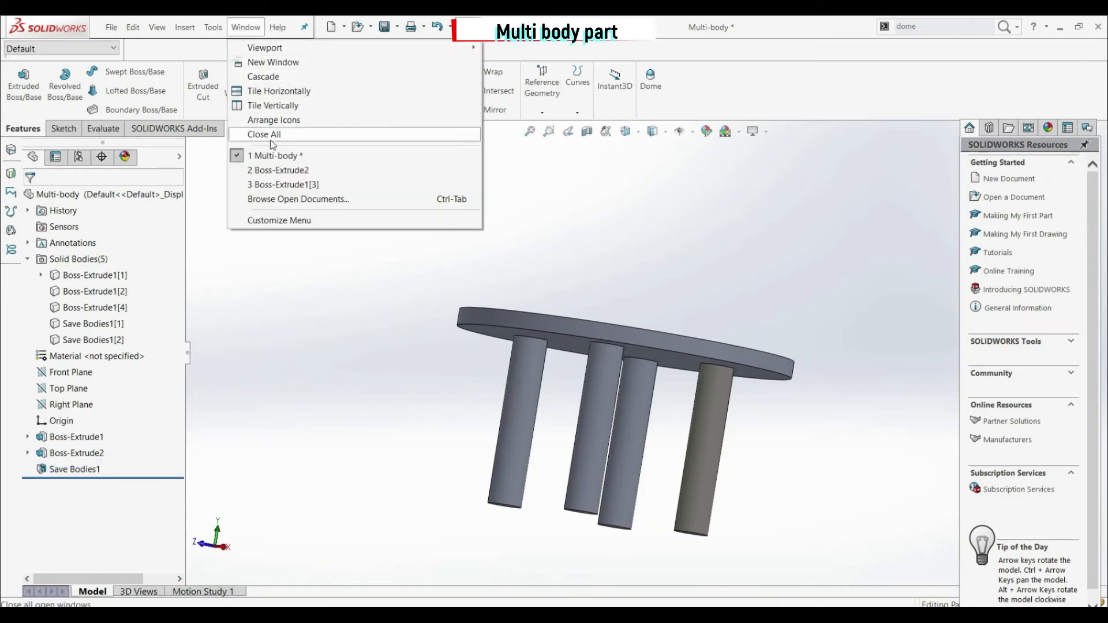
pyautogui.moveTo(283, 176)
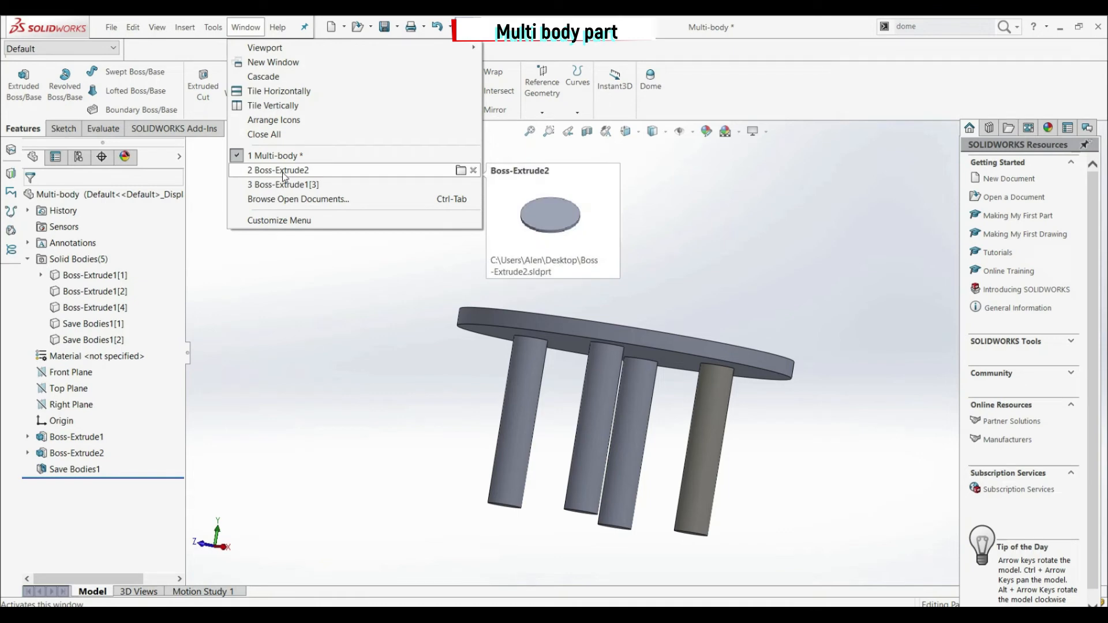
pyautogui.click(284, 173)
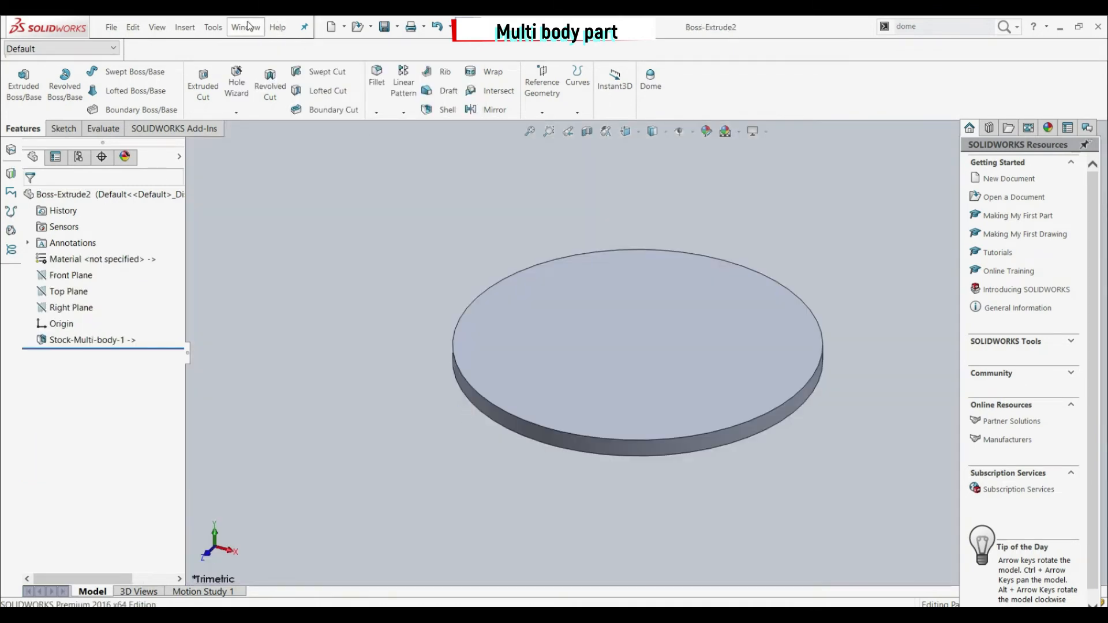
pyautogui.click(246, 27)
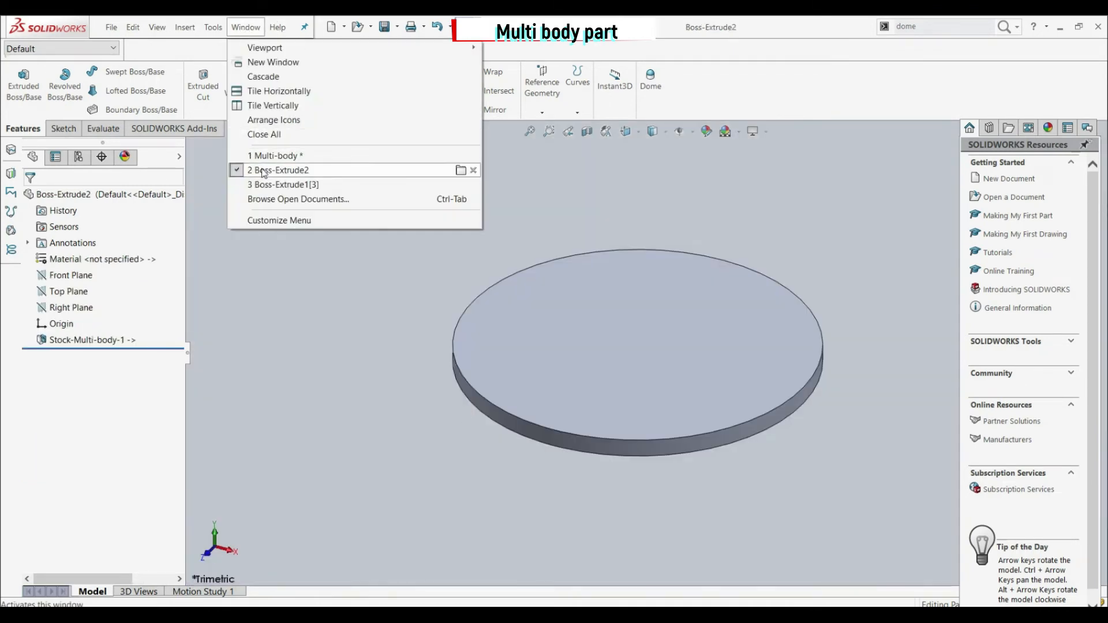
pyautogui.click(275, 185)
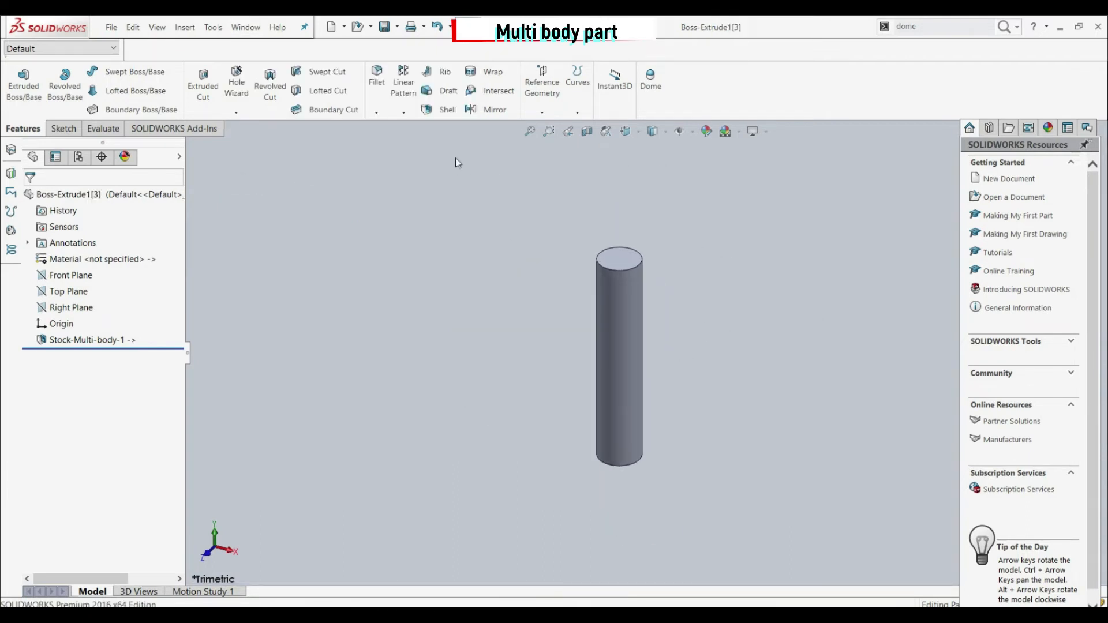
pyautogui.click(246, 27)
pyautogui.click(268, 154)
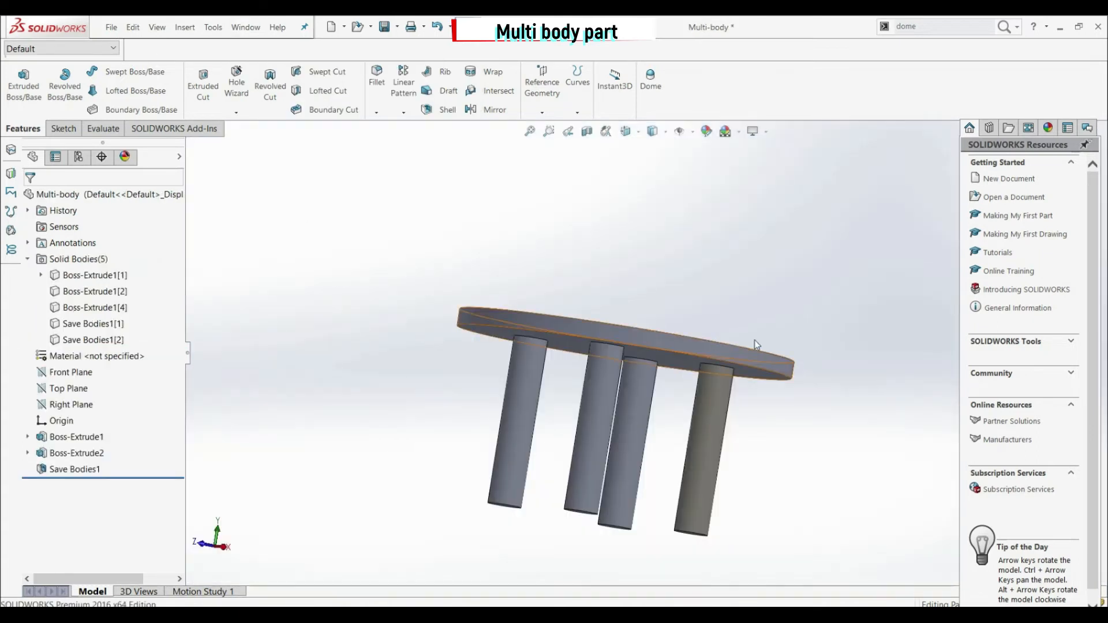
# Start a sketch on the upper face of the round top and draw a circle about 45 mm in diameter centred on the origin
pyautogui.moveTo(728, 289); pyautogui.dragTo(706, 406, button='middle')
pyautogui.scroll(4, 672, 366)
pyautogui.scroll(-4, 671, 367)
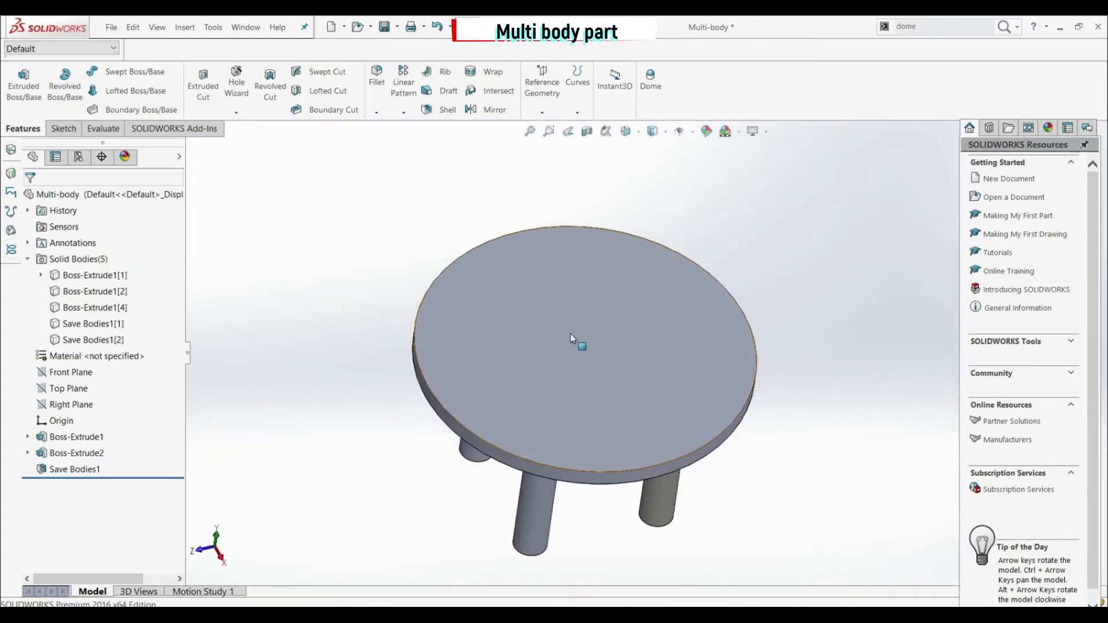
pyautogui.click(577, 312)
pyautogui.click(618, 307)
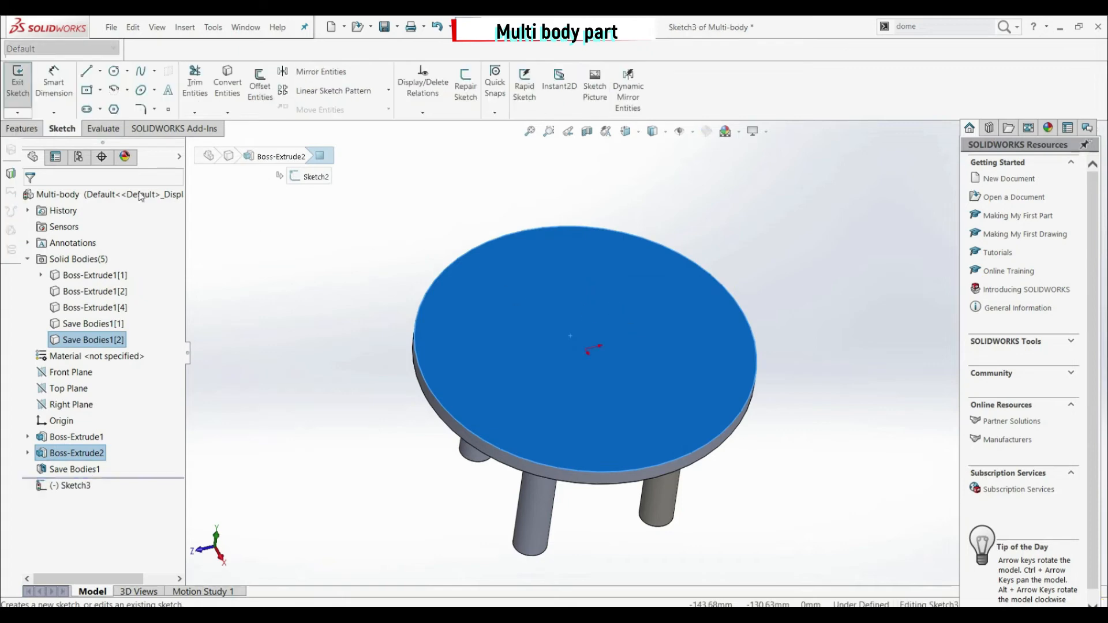
pyautogui.click(114, 72)
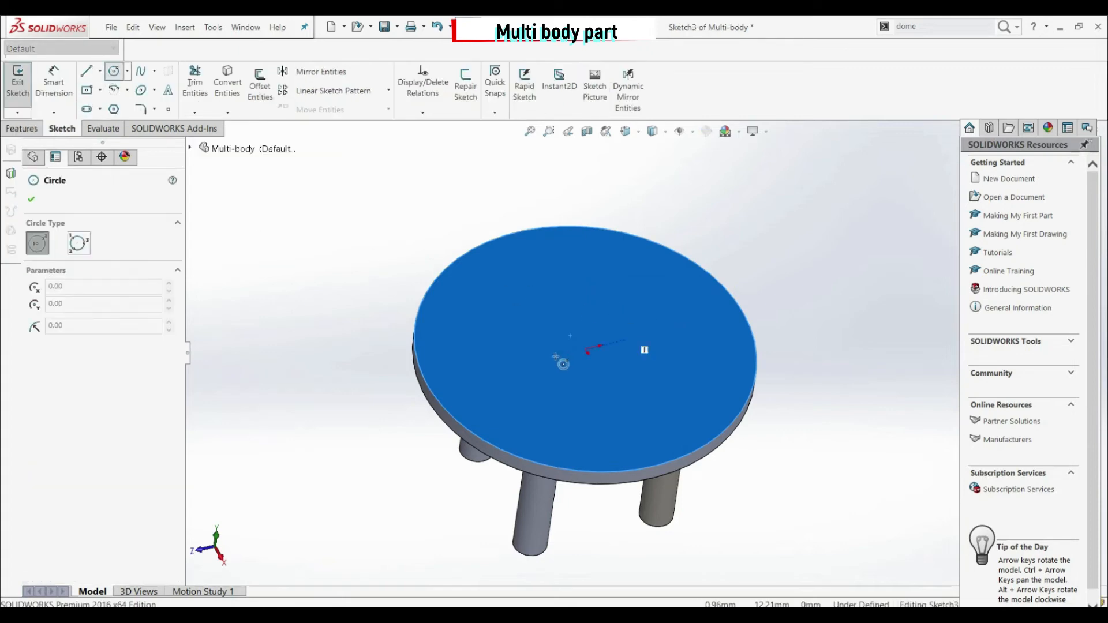
pyautogui.click(586, 348)
pyautogui.click(595, 329)
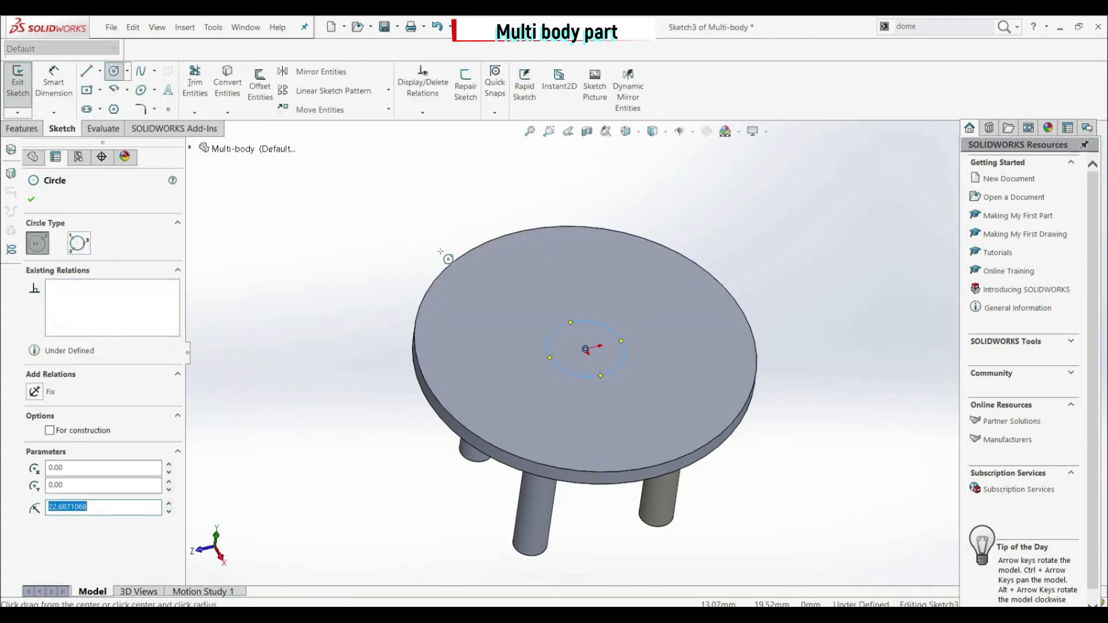
pyautogui.click(32, 199)
# Dimension the circle on the table top to a diameter of 30 mm
pyautogui.click(48, 88)
pyautogui.click(600, 324)
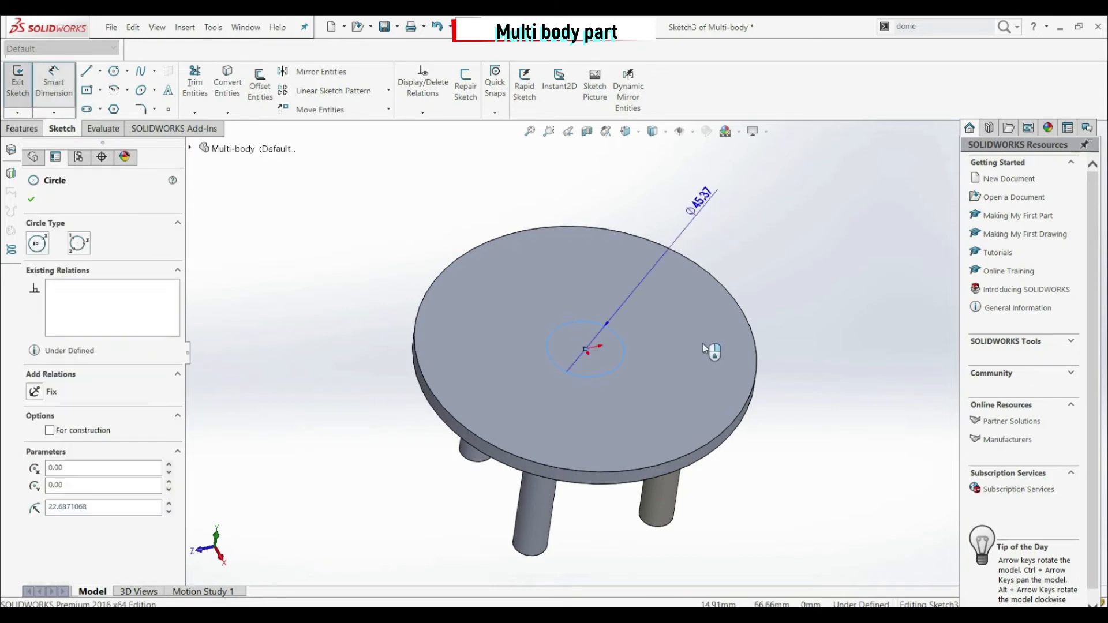
pyautogui.click(678, 349)
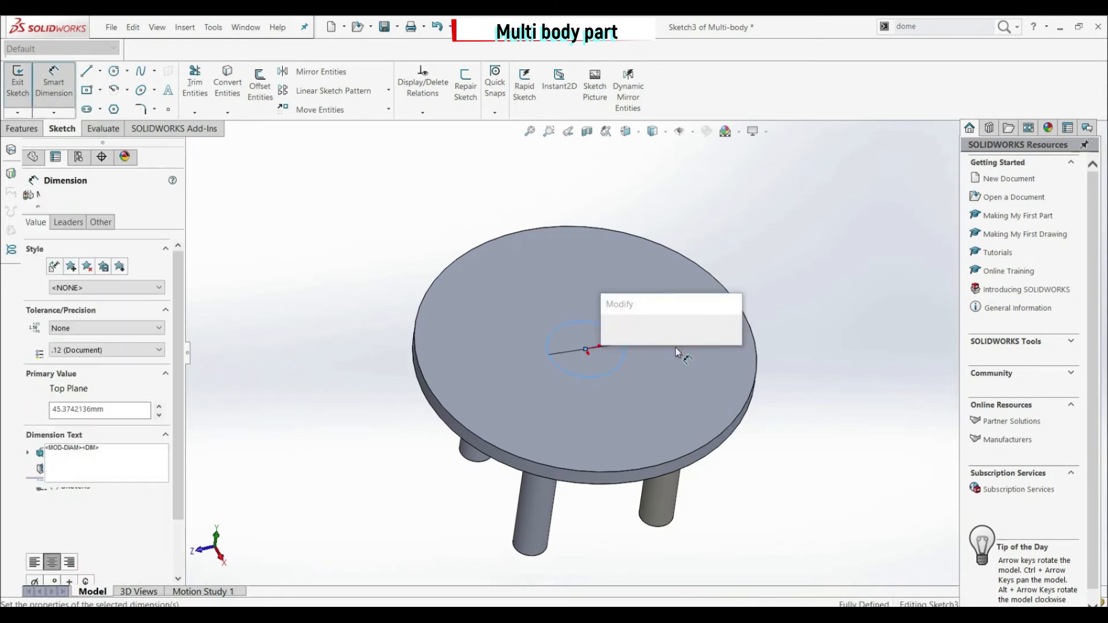
pyautogui.press('Return')
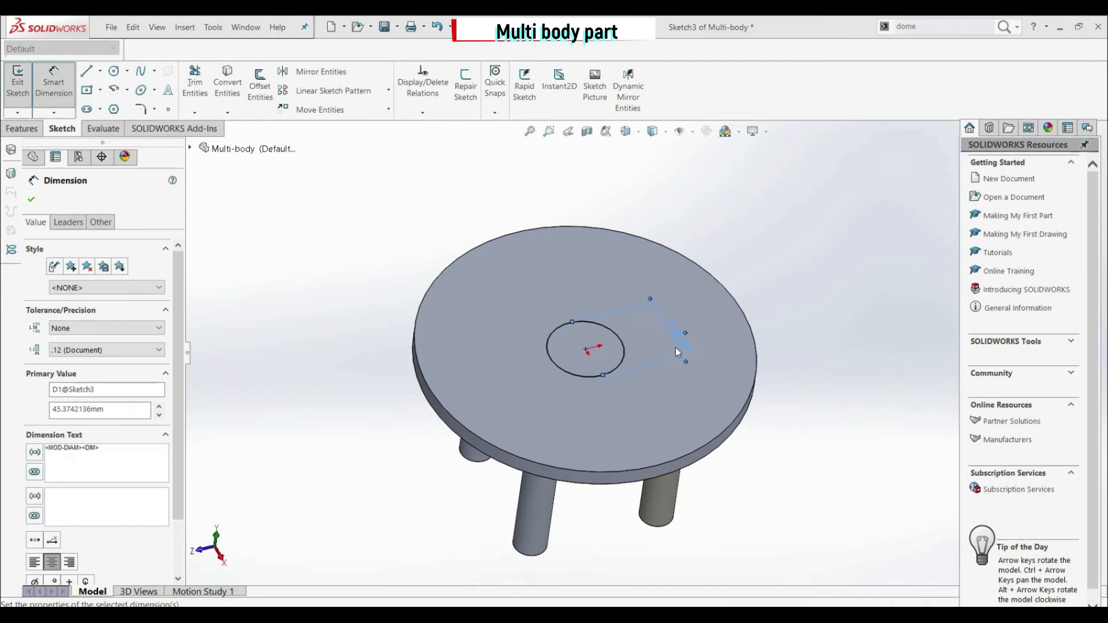
pyautogui.click(32, 200)
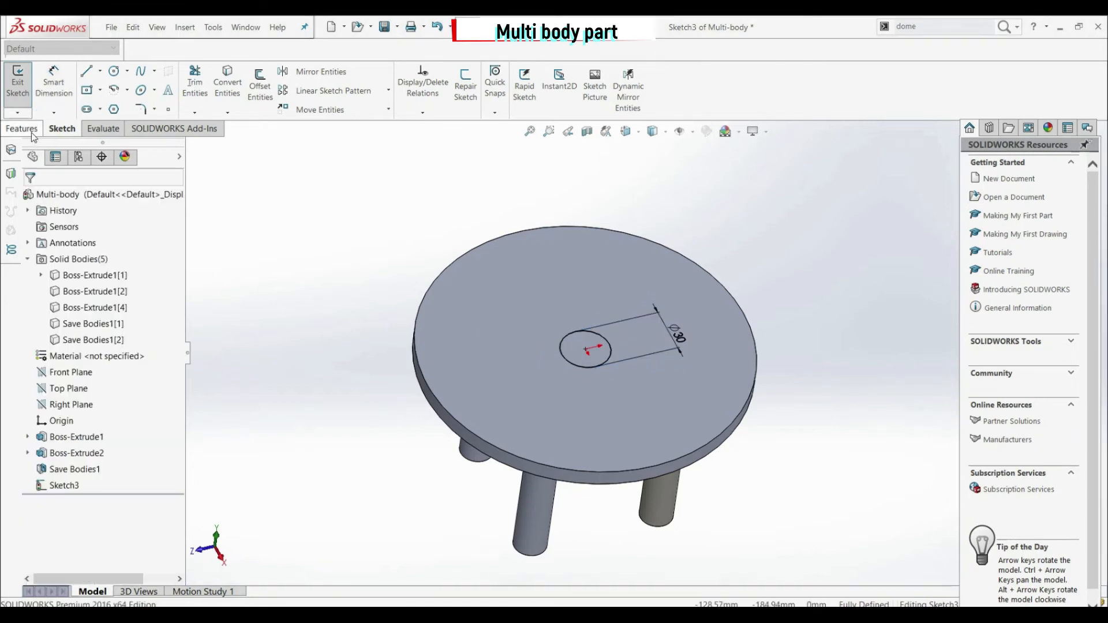
# Make an extruded cut of the 30 mm circle through the full thickness of the round table top
pyautogui.click(22, 128)
pyautogui.click(199, 87)
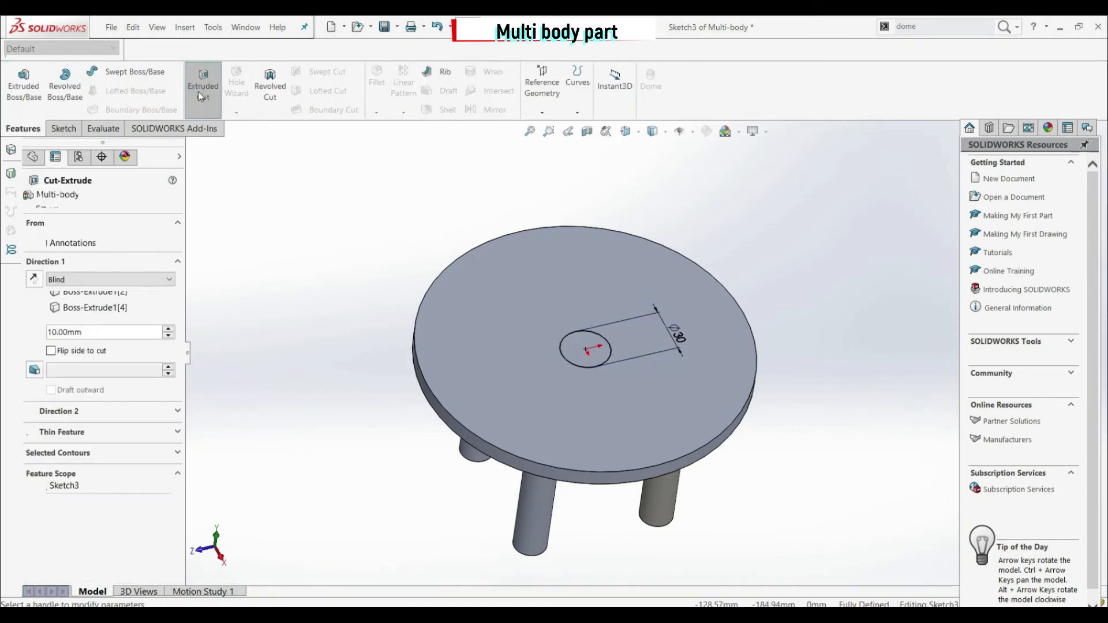
pyautogui.click(81, 280)
pyautogui.click(82, 301)
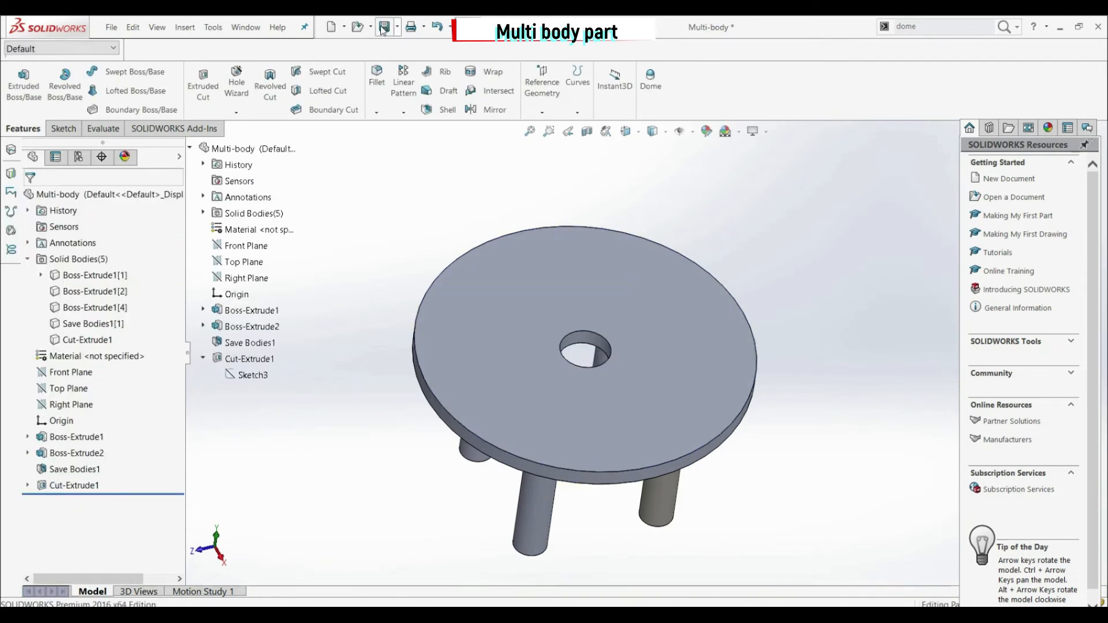
# Save the Multi-body part and view the hole in the table top from a lower angle
pyautogui.click(382, 27)
pyautogui.click(489, 379)
pyautogui.click(367, 439)
pyautogui.moveTo(378, 390); pyautogui.dragTo(375, 380, button='middle')
pyautogui.click(497, 309)
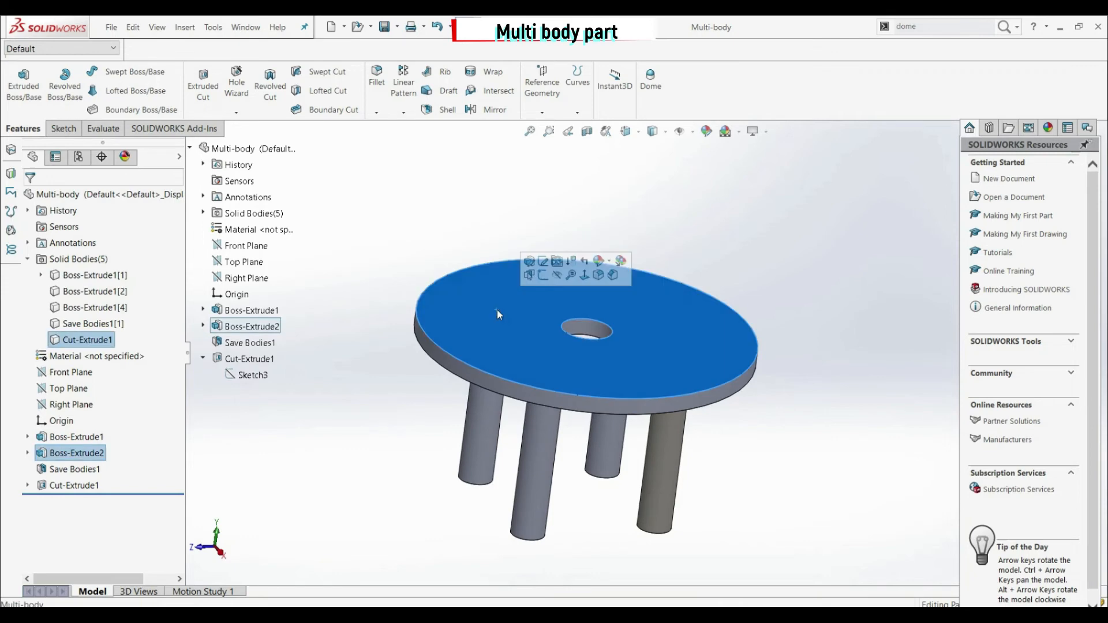
pyautogui.click(384, 389)
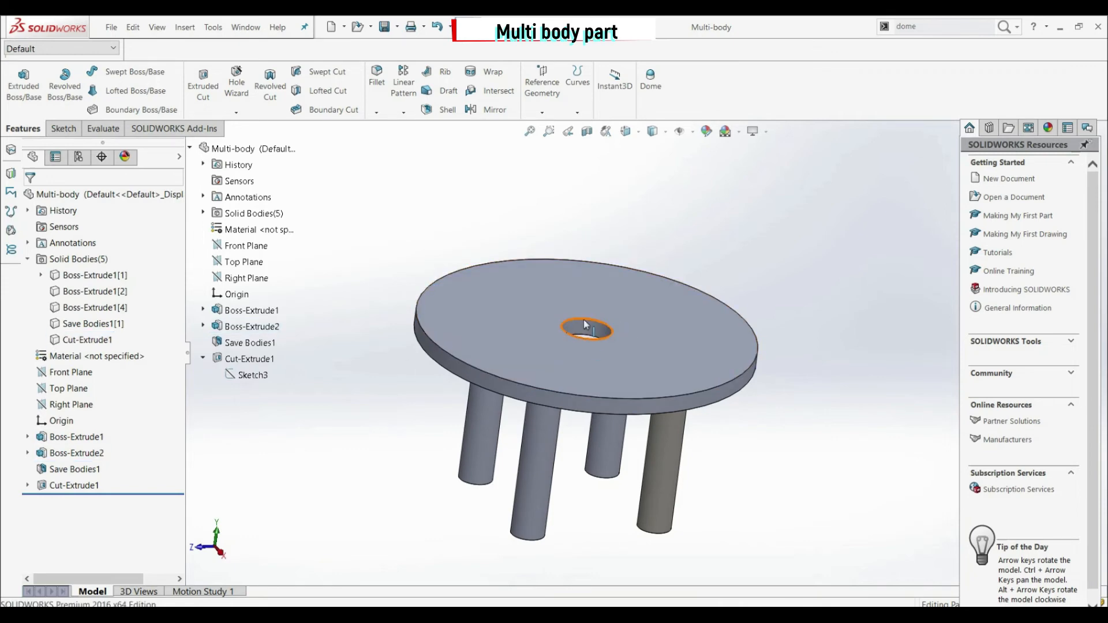
# Check whether the hole appears in the separate Boss-Extrude2 part, and return to the Multi-body part
pyautogui.click(246, 27)
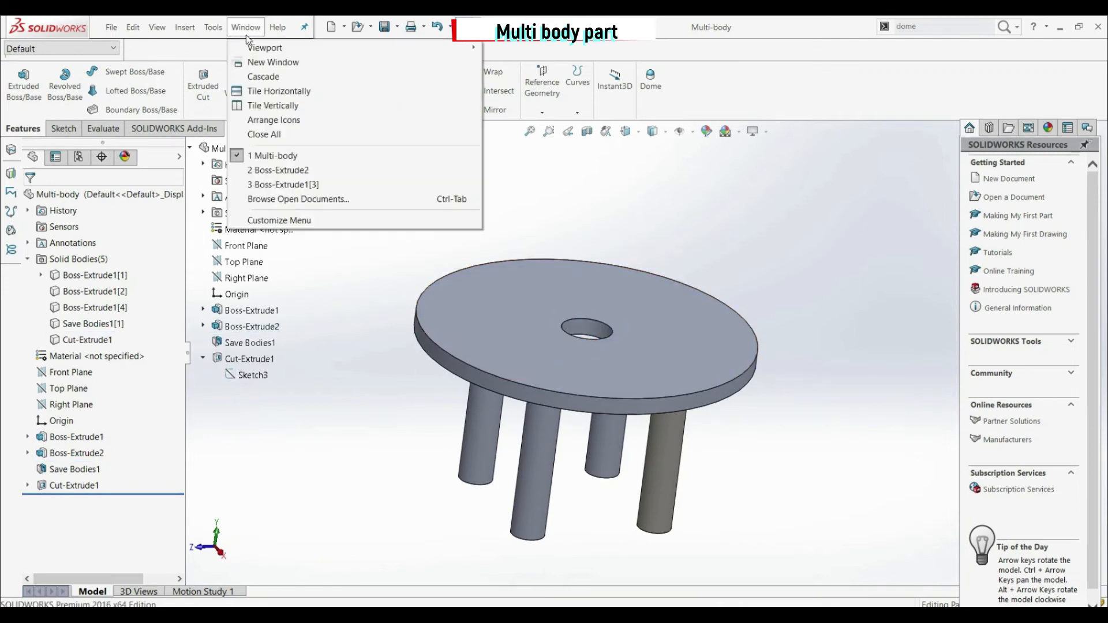
pyautogui.click(279, 171)
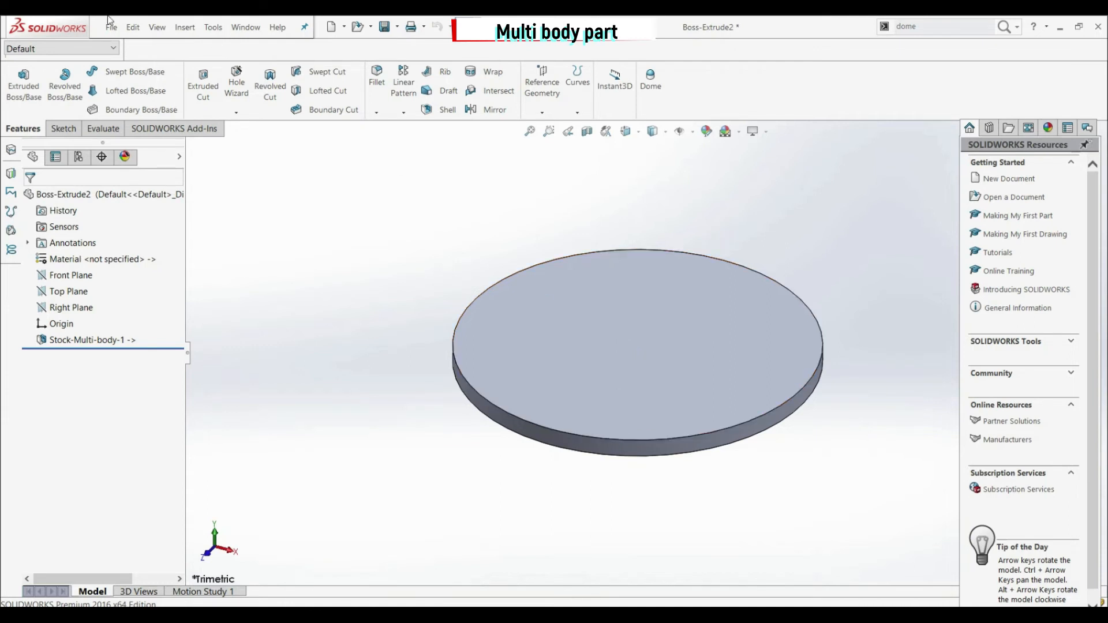
pyautogui.click(246, 27)
pyautogui.click(284, 159)
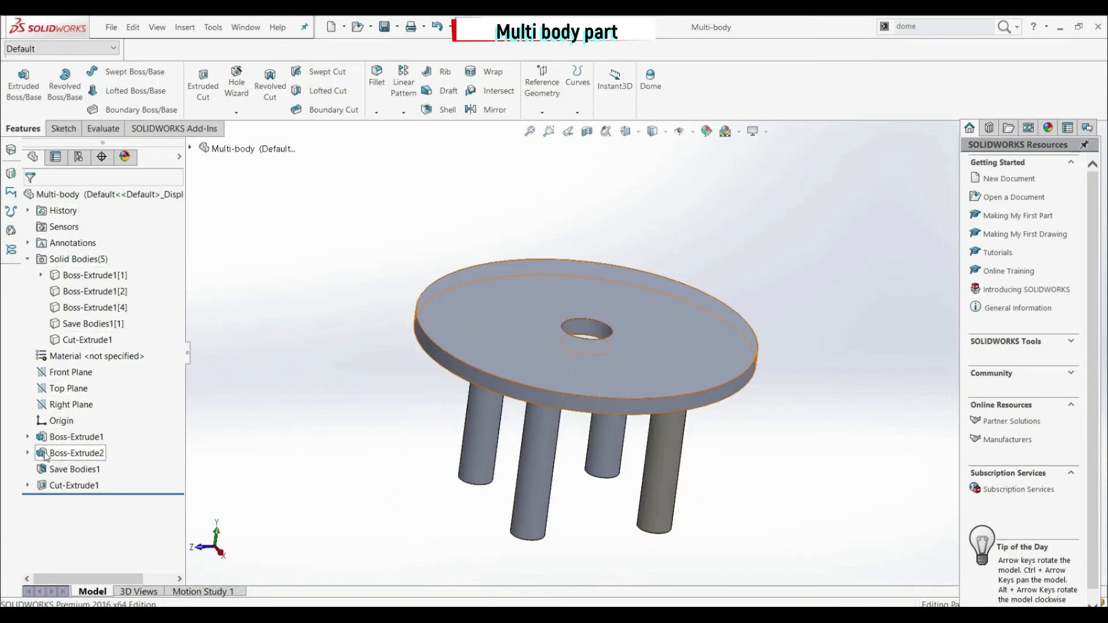
# Reorder the feature tree so Cut-Extrude1 comes before Save Bodies1, and save the Multi-body part
pyautogui.click(53, 488)
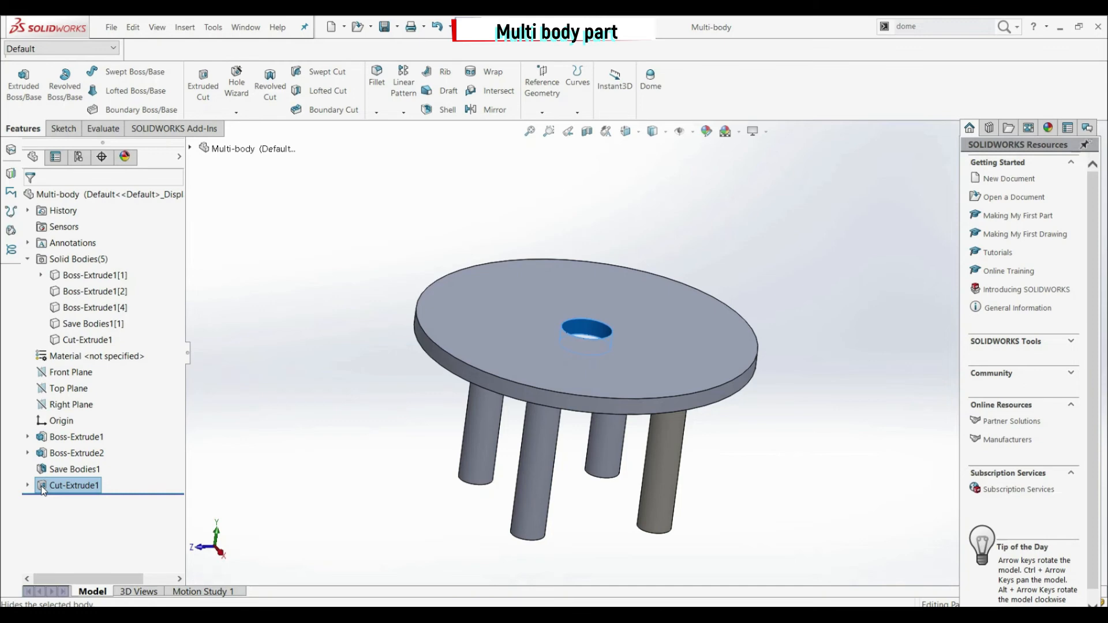
pyautogui.moveTo(40, 487); pyautogui.dragTo(40, 456)
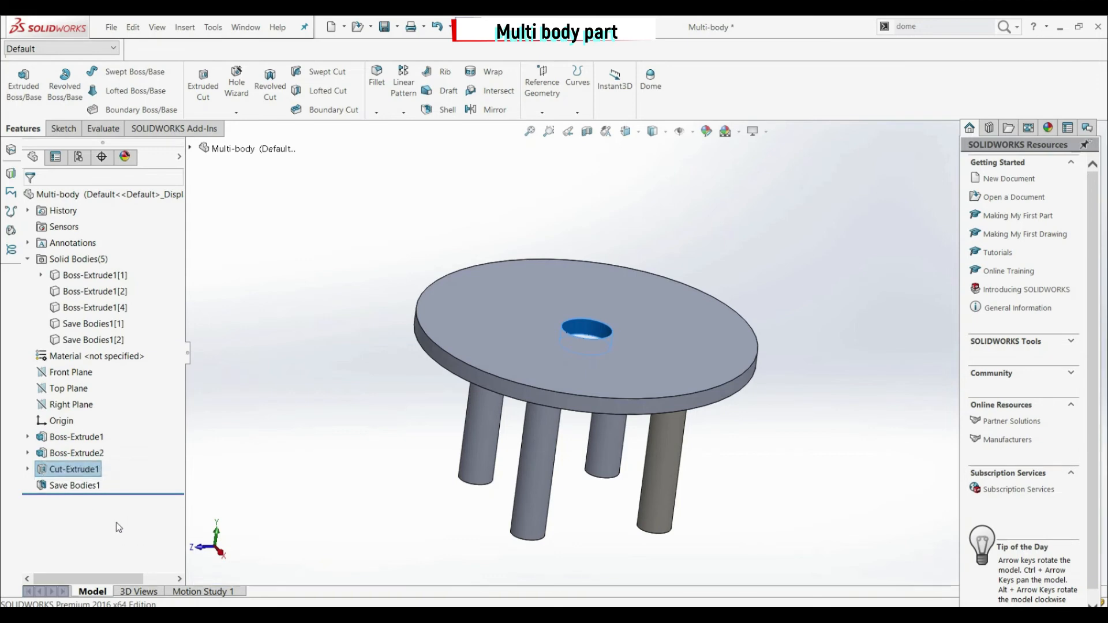
pyautogui.click(49, 470)
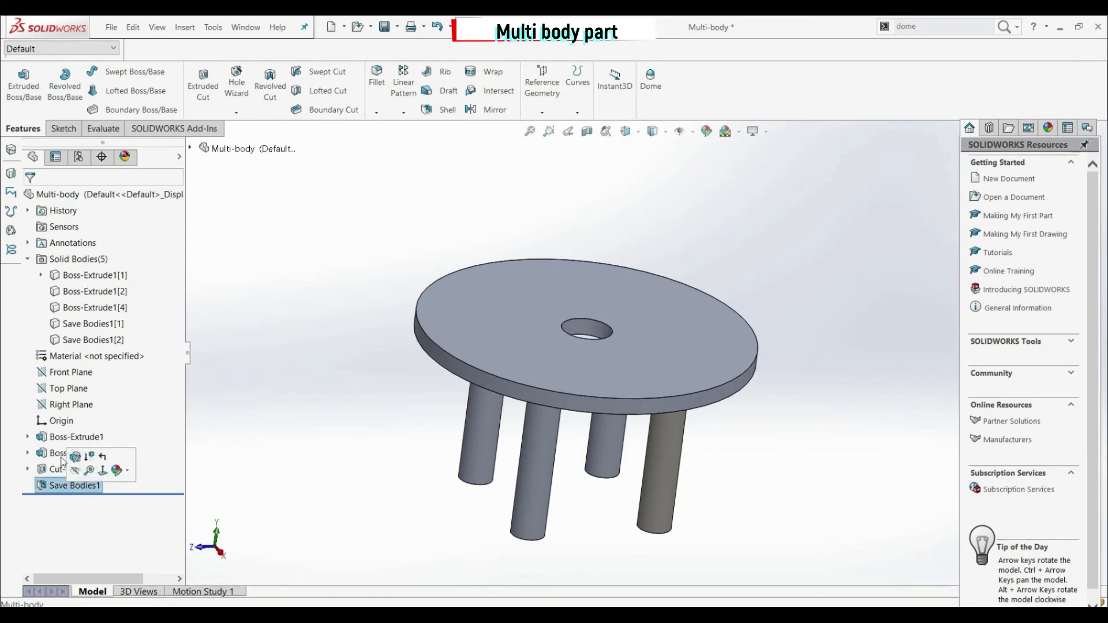
pyautogui.click(51, 486)
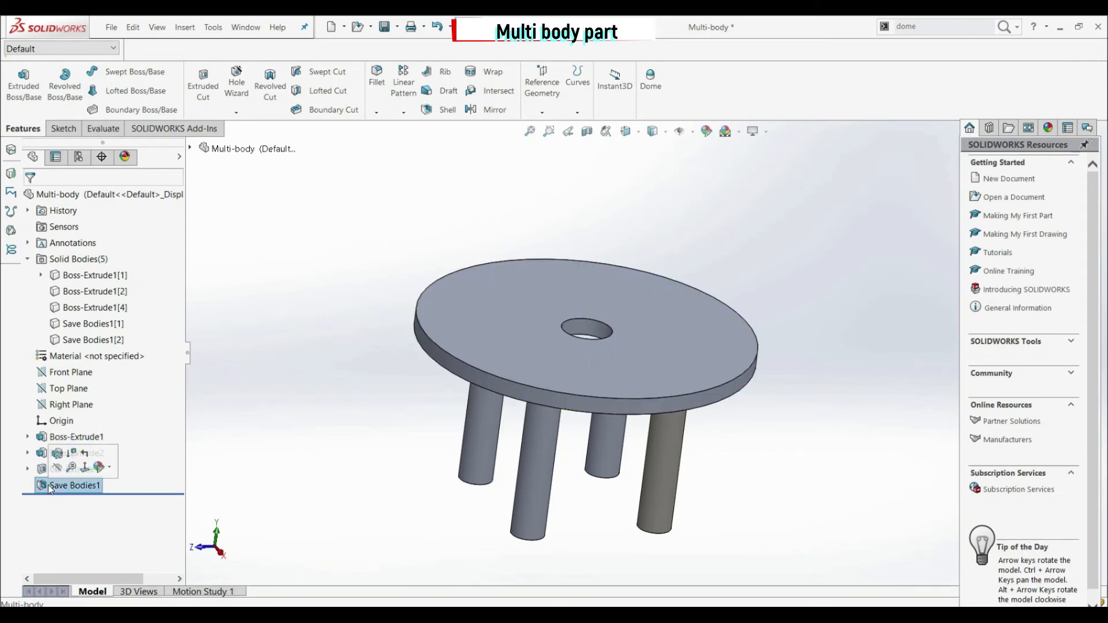
pyautogui.click(385, 27)
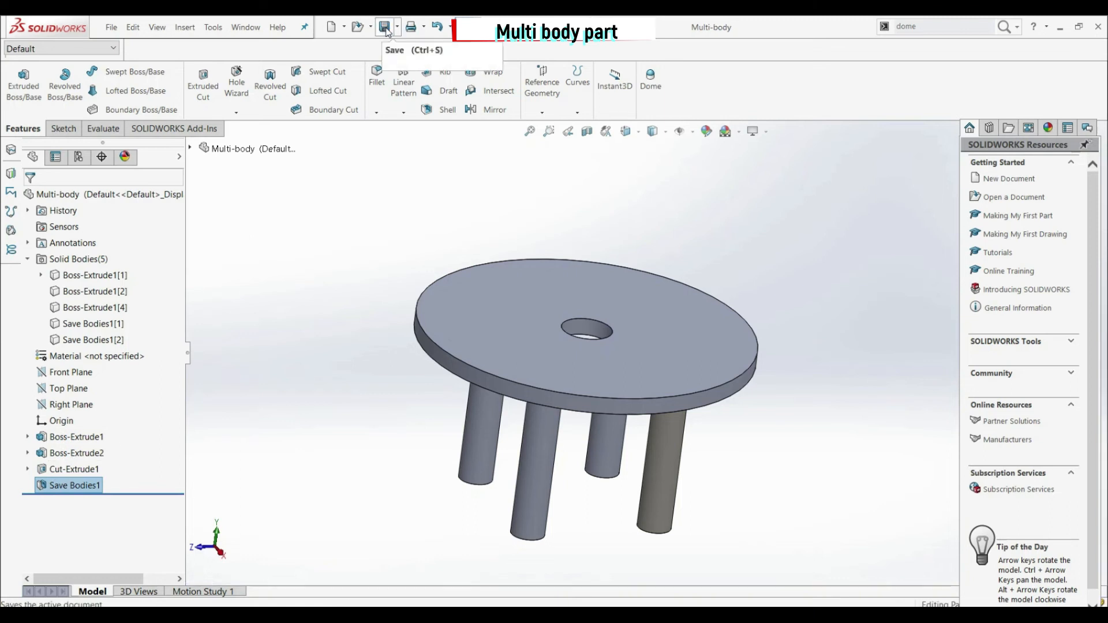
# Switch to the Boss-Extrude2 part to check it against the reordered cut
pyautogui.click(246, 27)
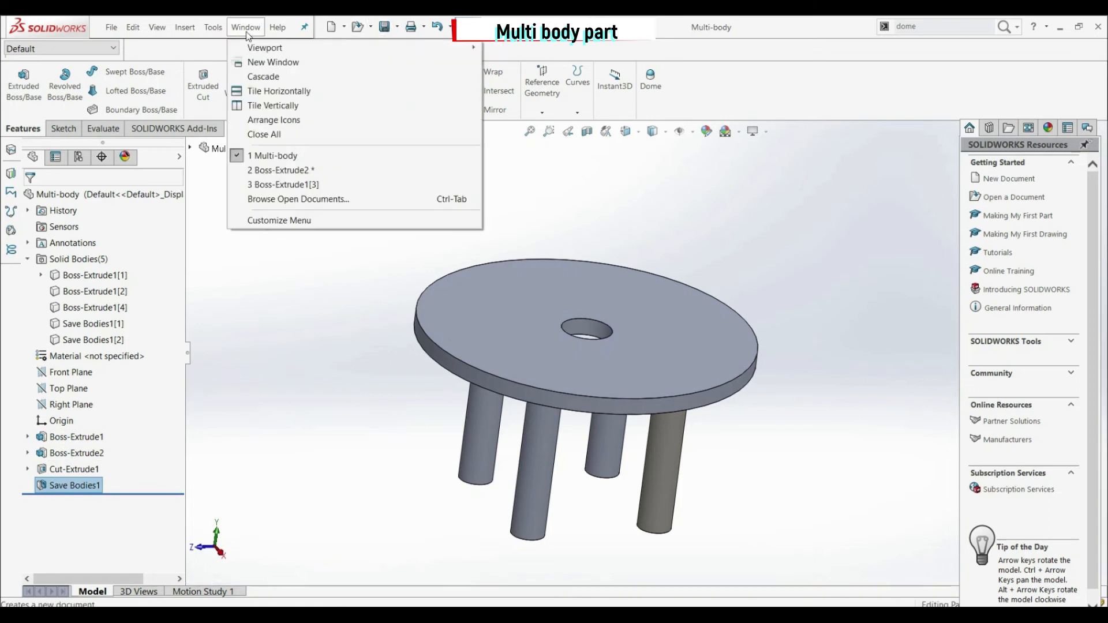
pyautogui.click(286, 171)
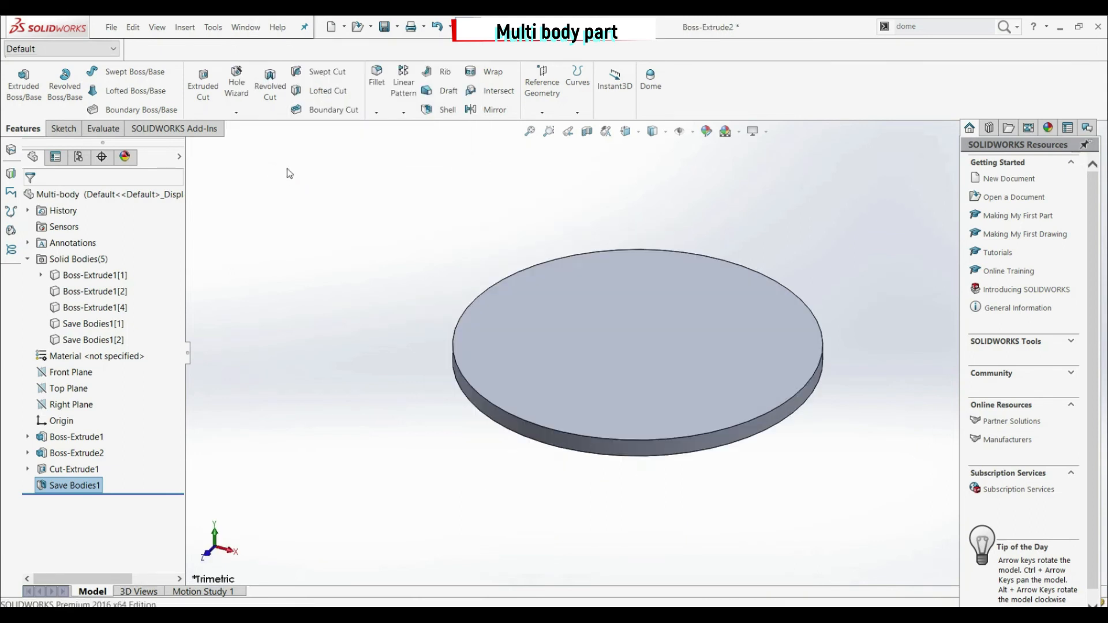